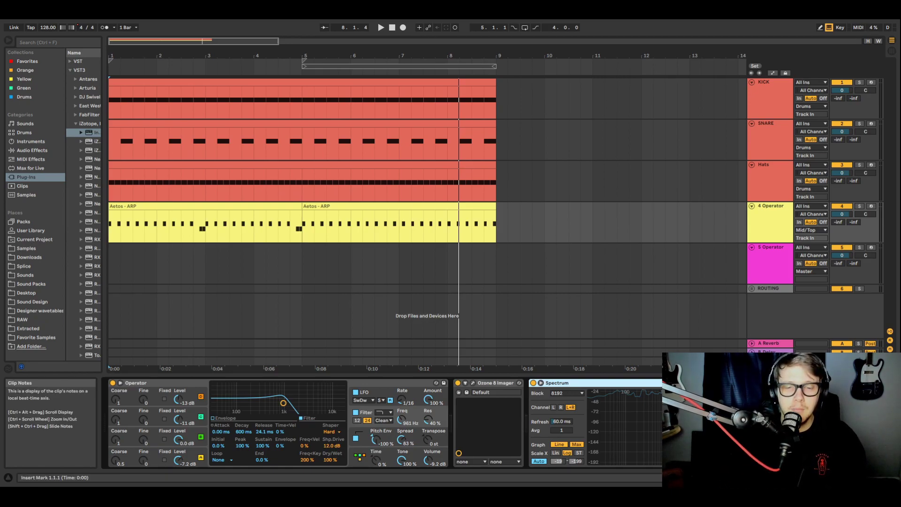
Step: Display Operator's global routing settings and play the full arrangement from bar 1
left_click(360, 458)
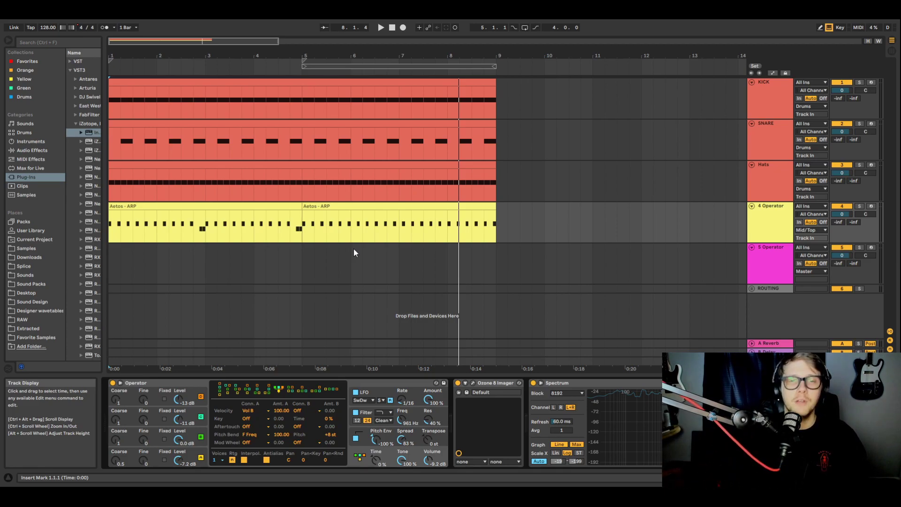
left_click(406, 208)
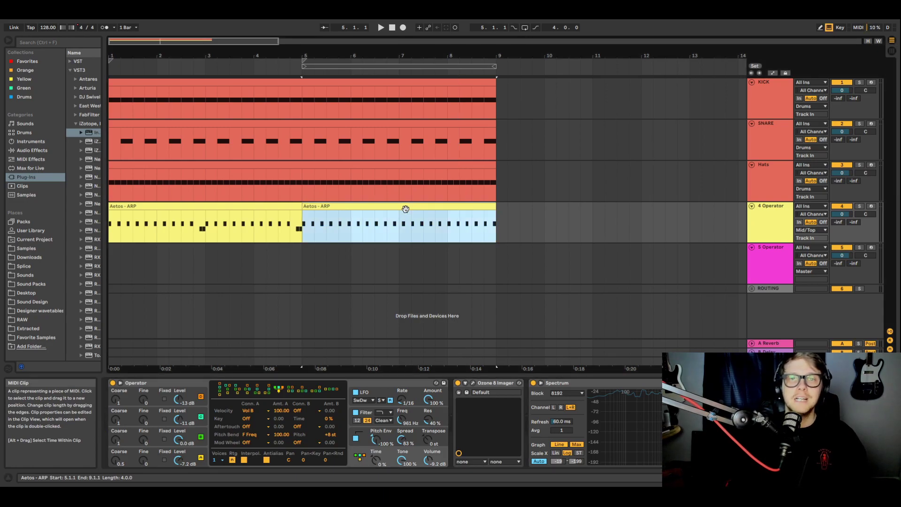
left_click(392, 29)
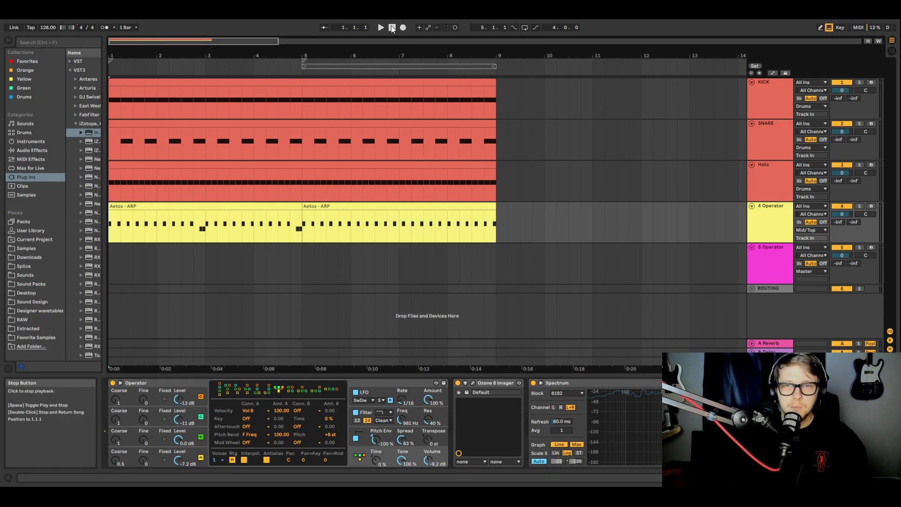
key("space")
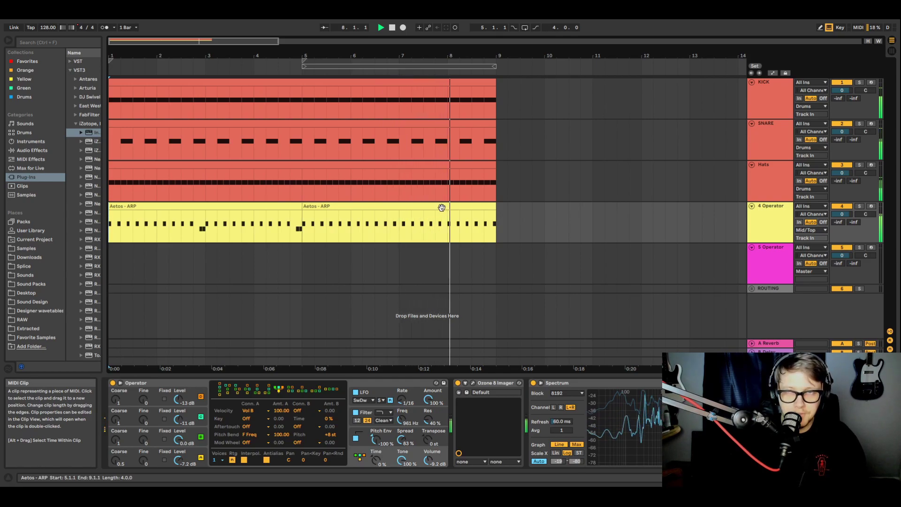
key("space")
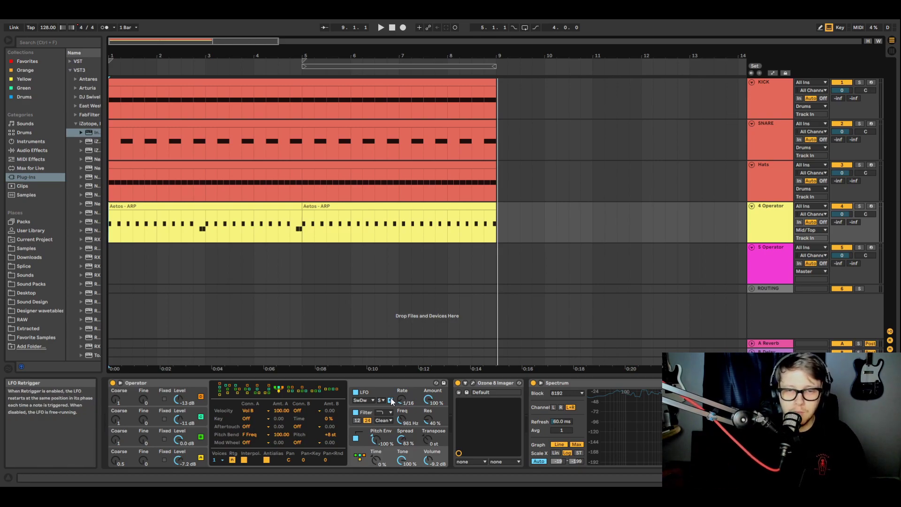
Step: Show Operator's pitch envelope settings and listen to the first Aetos - ARP clip with the 4 Operator track temporarily soloed
left_click(365, 432)
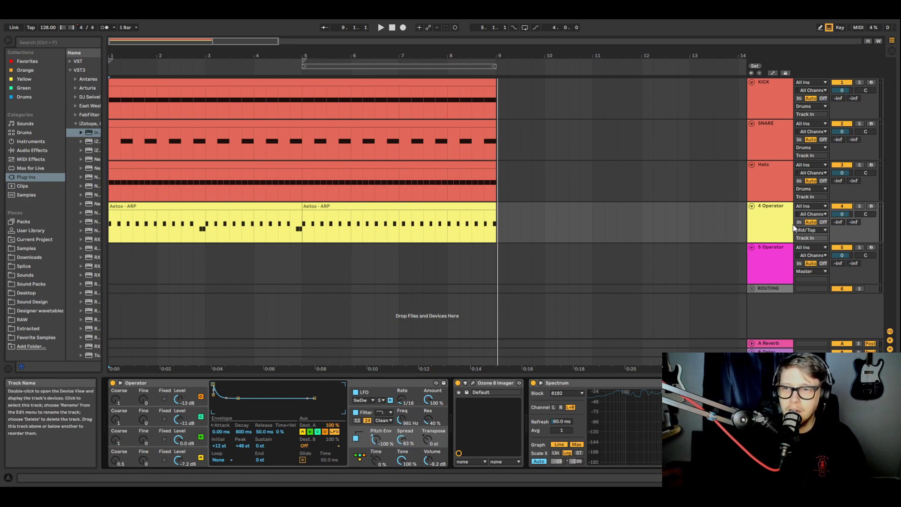
left_click(860, 206)
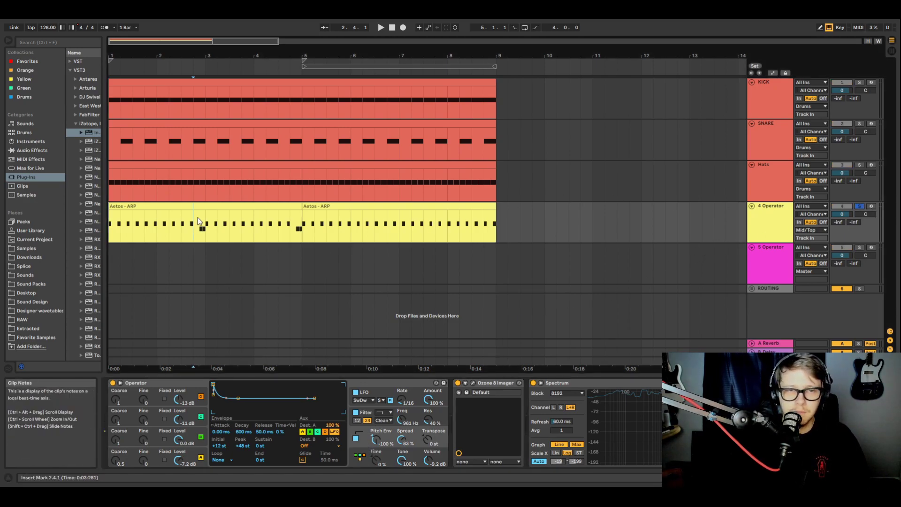
left_click(190, 204)
key("space")
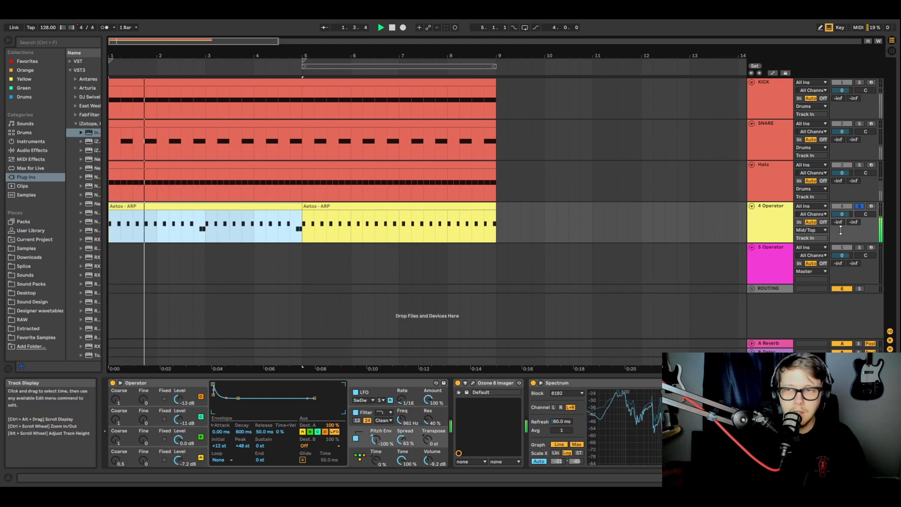
left_click(860, 205)
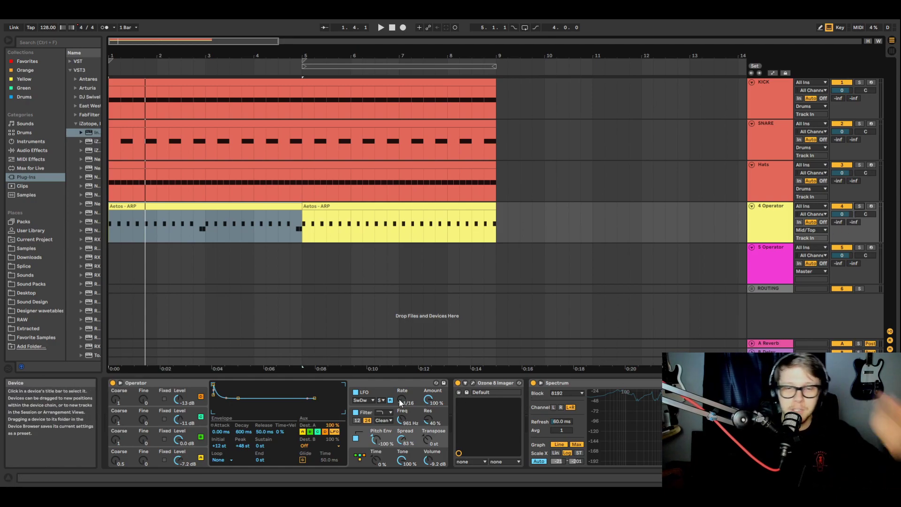
Step: Turn off the LFO and the filter in the 4 Operator track's Operator and play the clip without them
key("space")
left_click(355, 393)
left_click(355, 412)
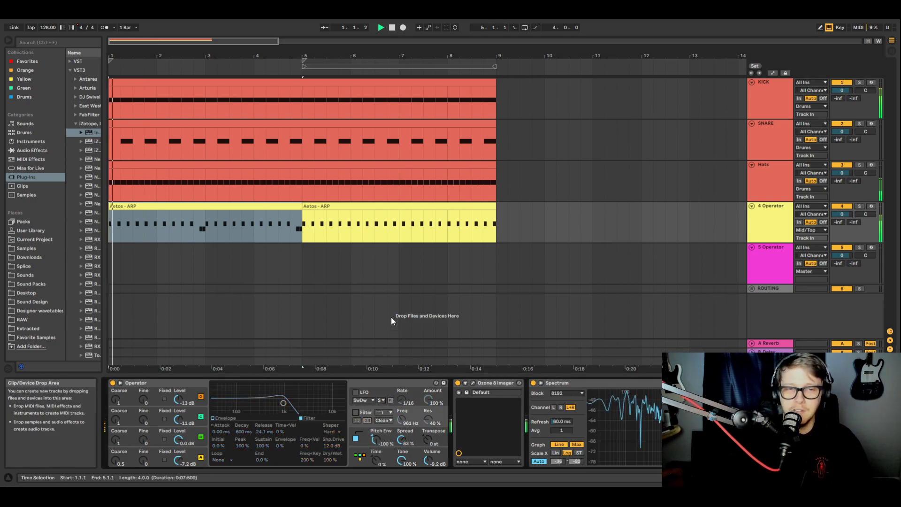
key("space")
Step: Turn off oscillators D, C and B during the audition so that only oscillator A sounds
left_click(196, 413)
left_click(202, 403)
left_click(202, 403)
left_click(201, 417)
key("space")
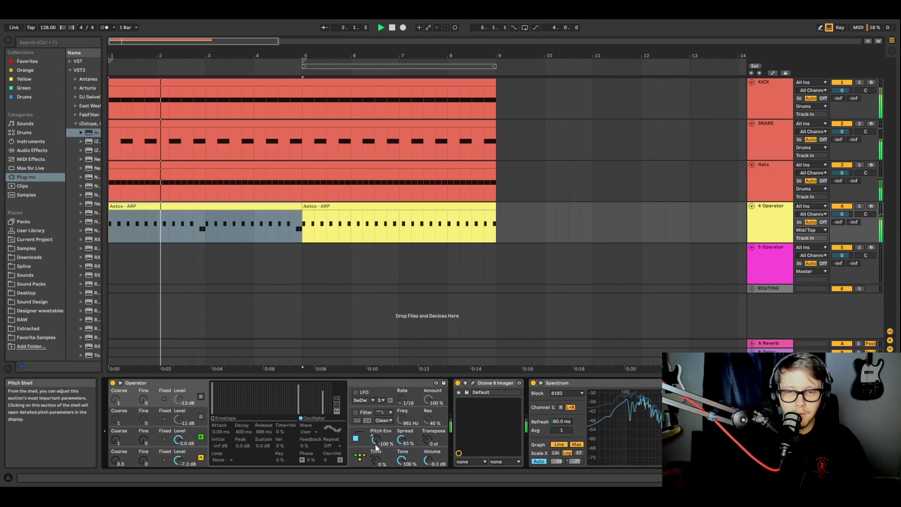
left_click(201, 437)
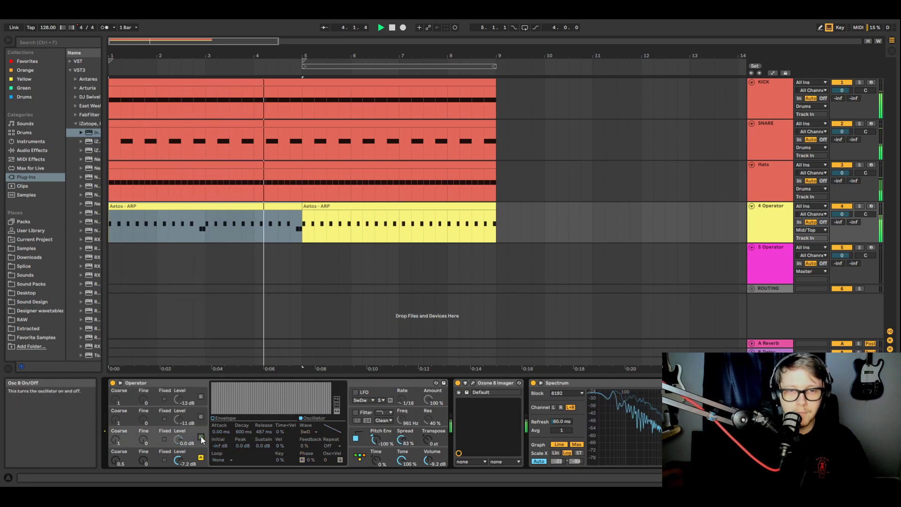
key("space")
Step: Set oscillator A's coarse frequency to 1 and audition the result
left_click(117, 465)
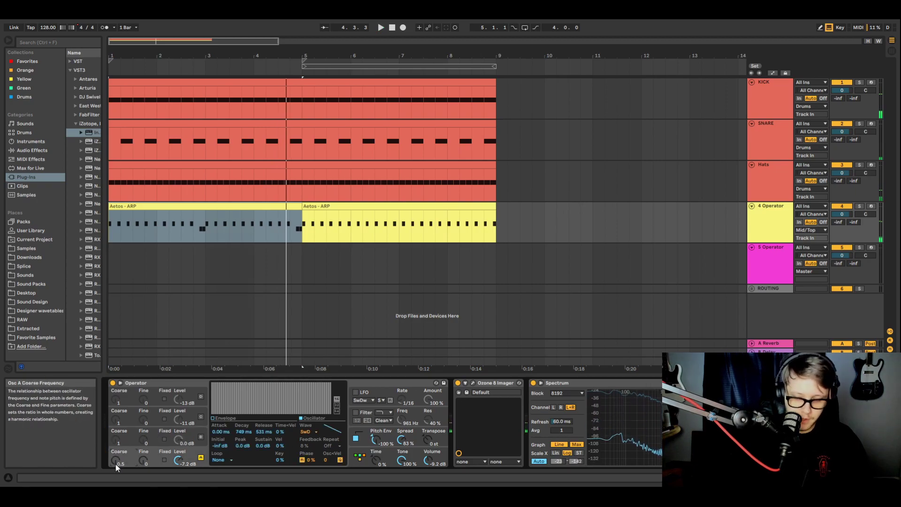
key("space")
key("space")
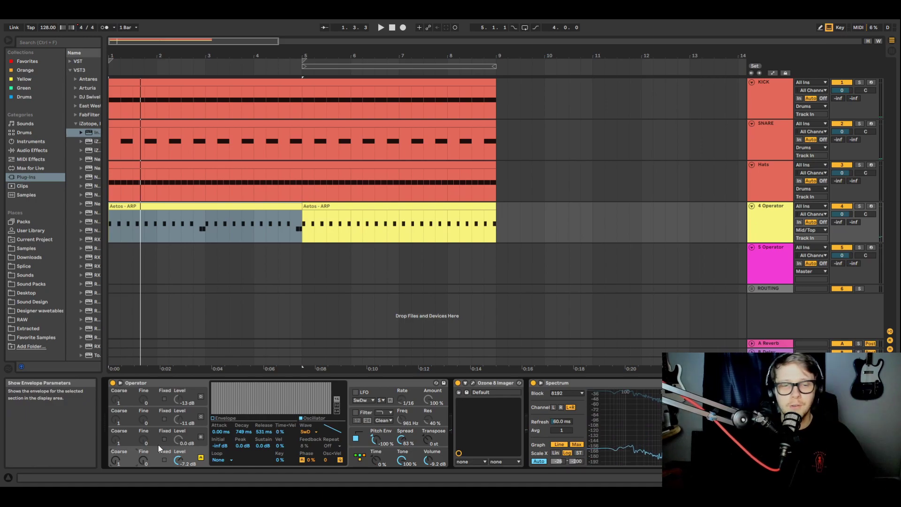
Step: Turn oscillators B, C and D, the LFO and the filter back on and audition the full sound
left_click(200, 438)
left_click(199, 416)
left_click(199, 397)
left_click(188, 415)
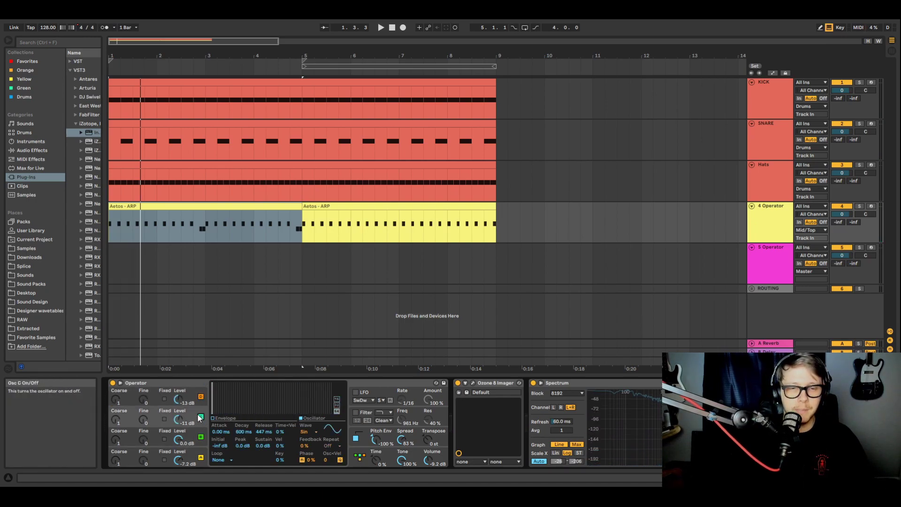
left_click(355, 393)
left_click(355, 413)
key("space")
key("space")
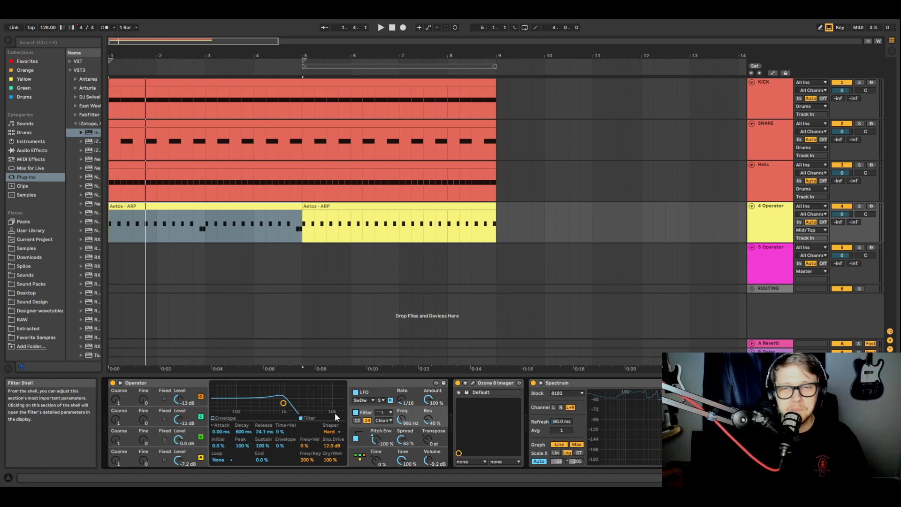
Step: Replace the instrument on the 5 Operator track with the default Operator device
left_click(763, 268)
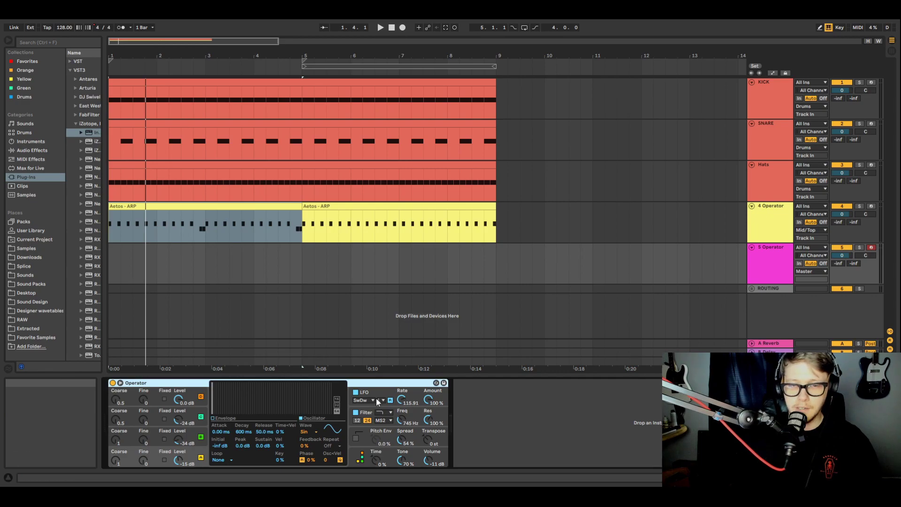
left_click(436, 383)
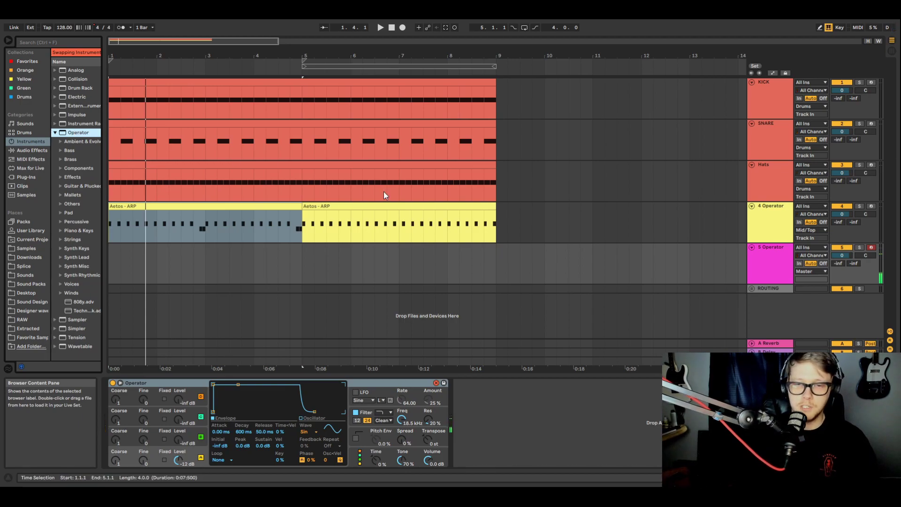
left_click(436, 383)
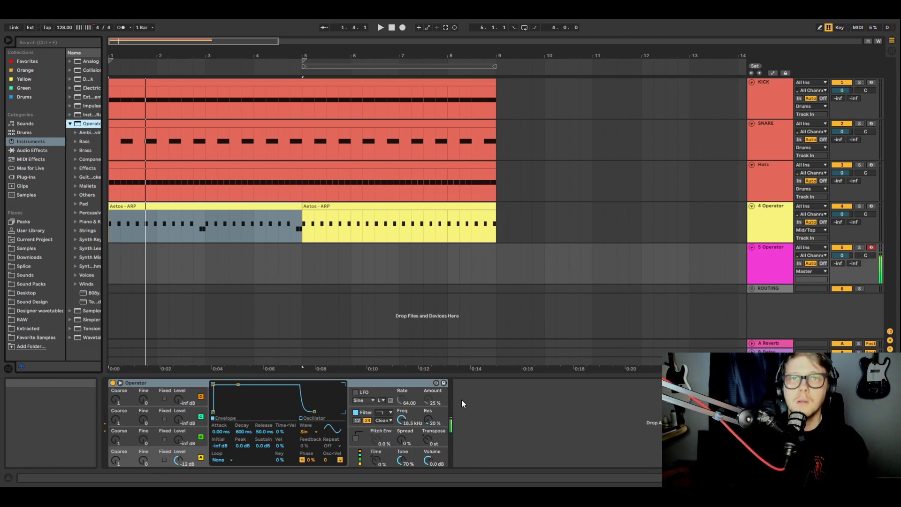
Step: Enable the new Operator's pitch envelope and set its amount to 100% and its decay to 1.08 s
left_click(358, 437)
left_click(356, 438)
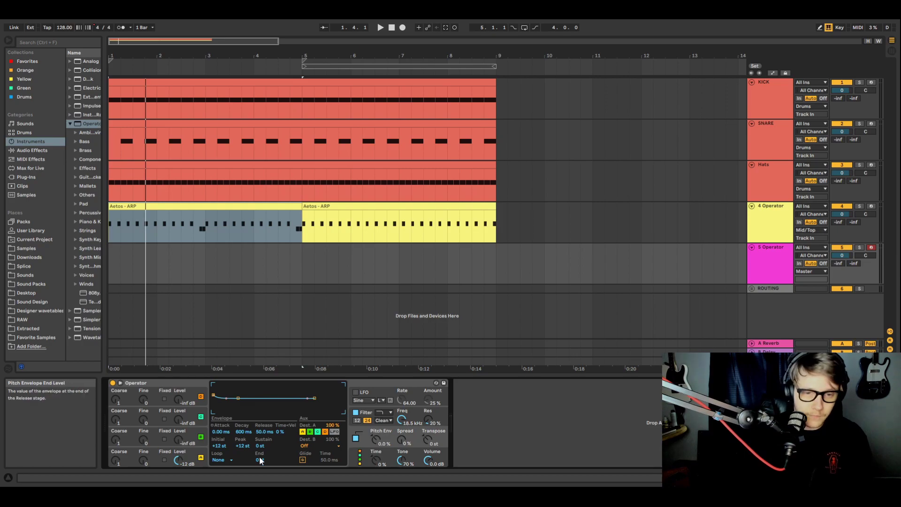
key("a")
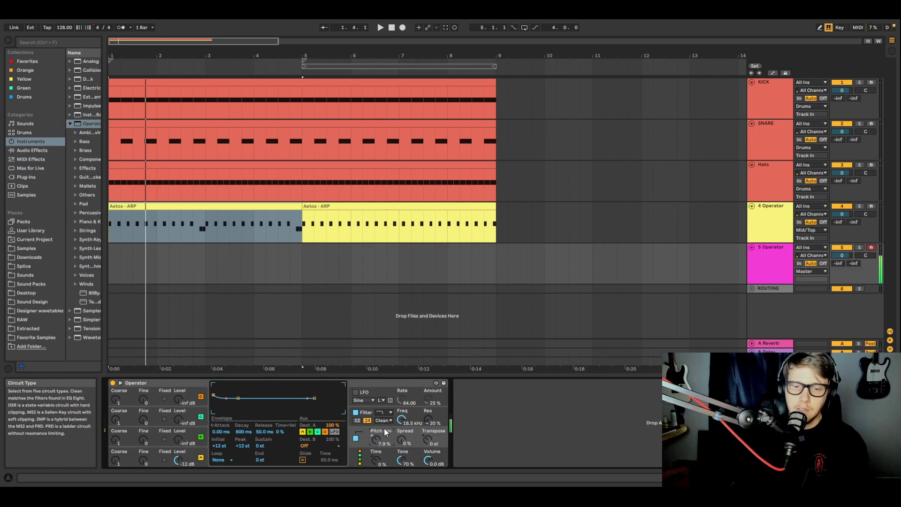
left_click_drag(378, 439, 378, 436)
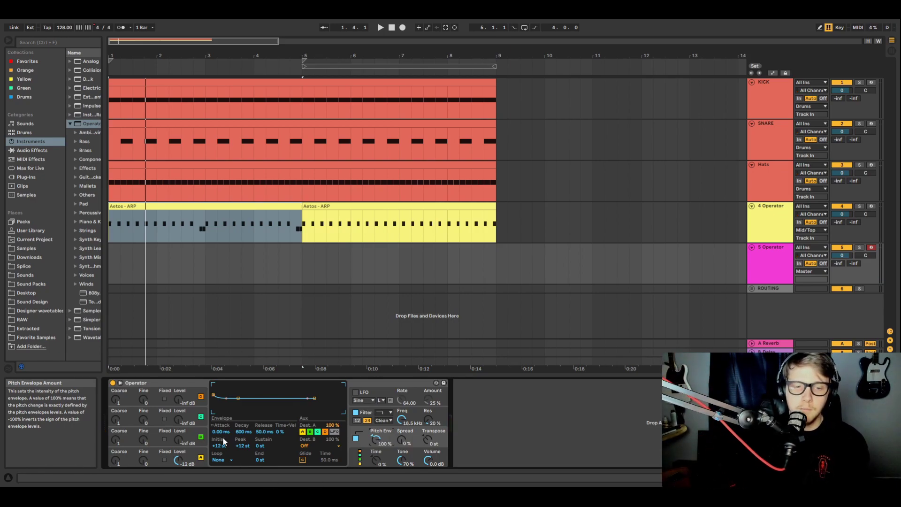
left_click_drag(237, 435, 237, 423)
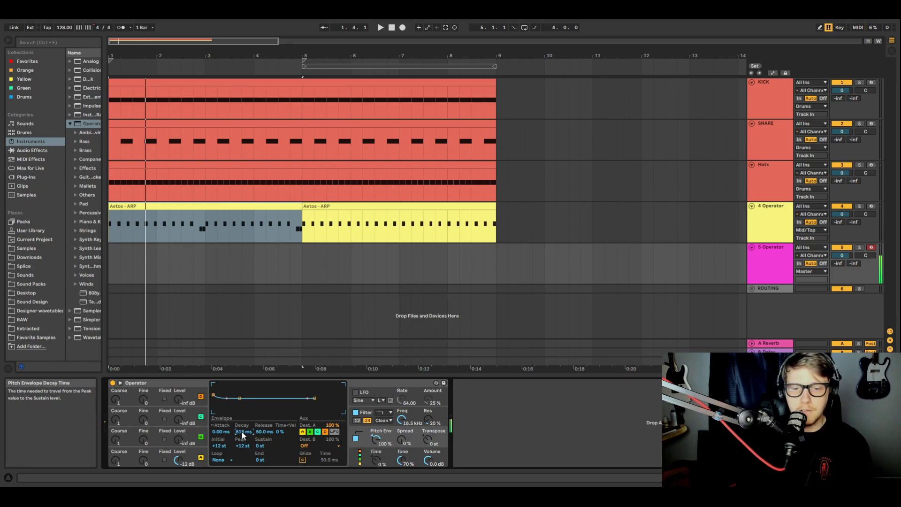
left_click_drag(243, 431, 243, 422)
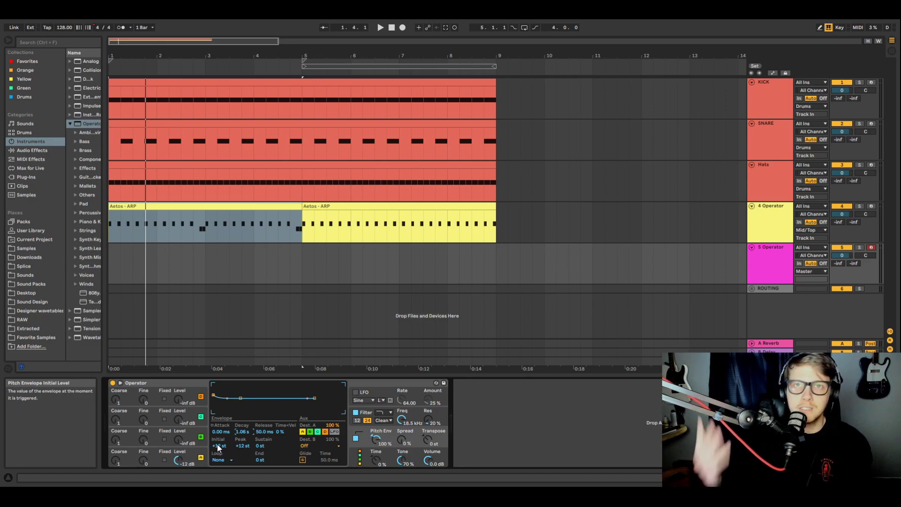
Step: Try the pitch envelope's peak at +48 st and its initial level near the maximum, undoing each change
left_click_drag(242, 446, 241, 427)
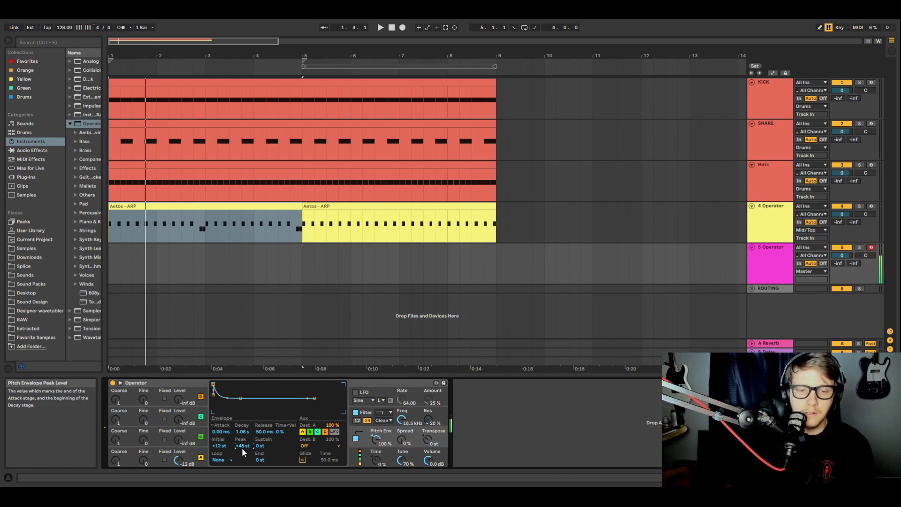
key("super+z")
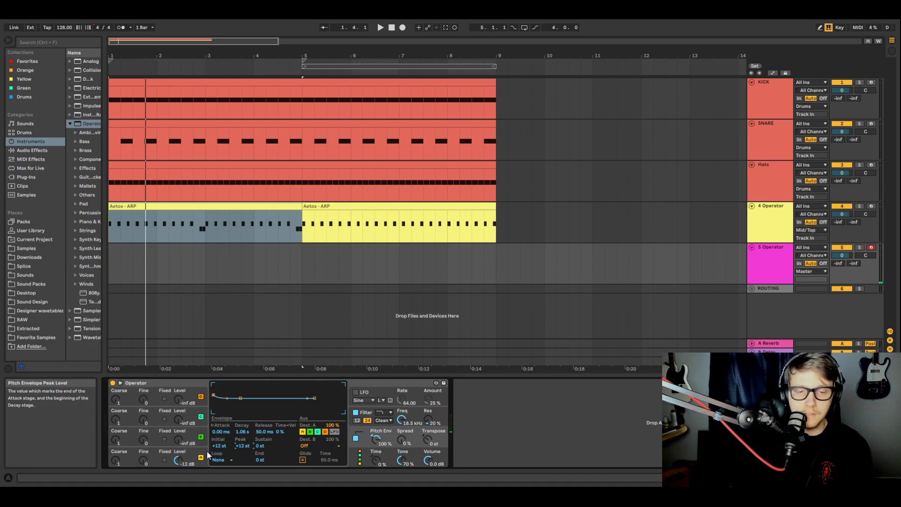
left_click_drag(218, 446, 218, 427)
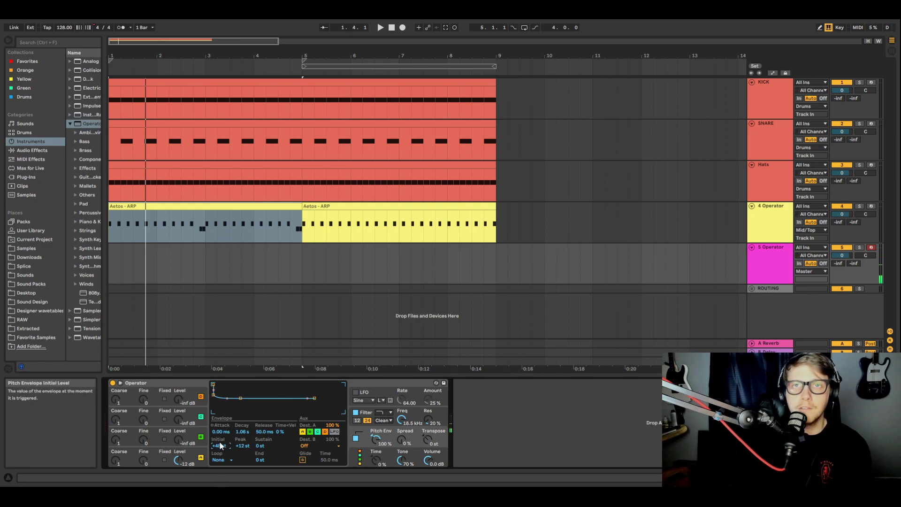
key("super+z")
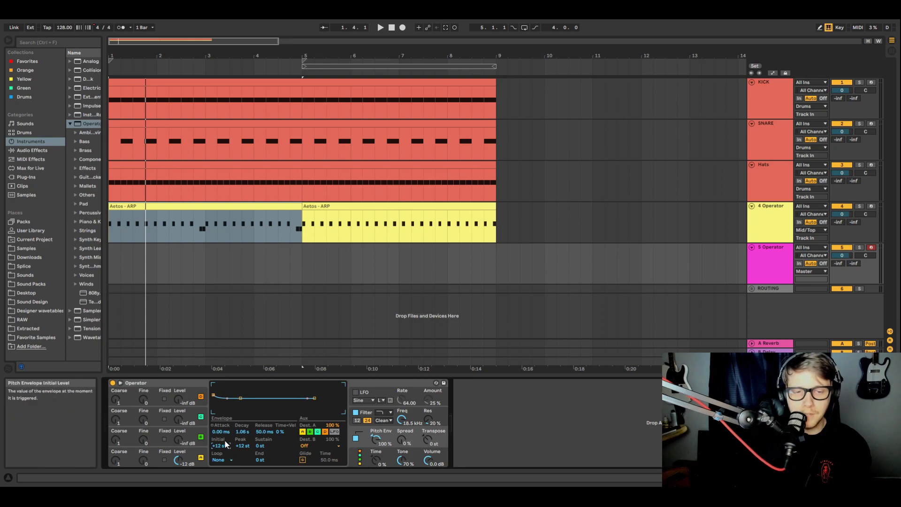
Step: Set the pitch envelope's peak to +48 st, try attack times of 2.11 ms and 1.26 s, and return the attack to 0.00 ms
left_click_drag(221, 432, 243, 439)
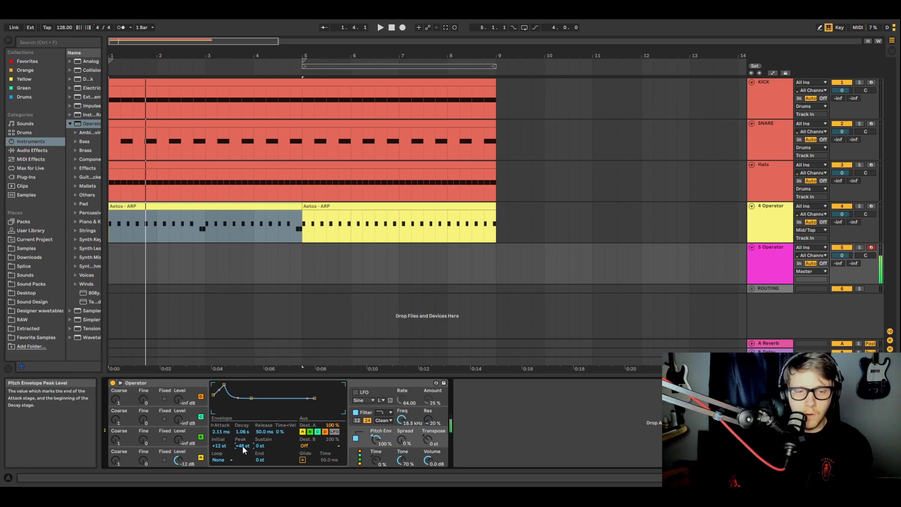
left_click_drag(222, 431, 222, 421)
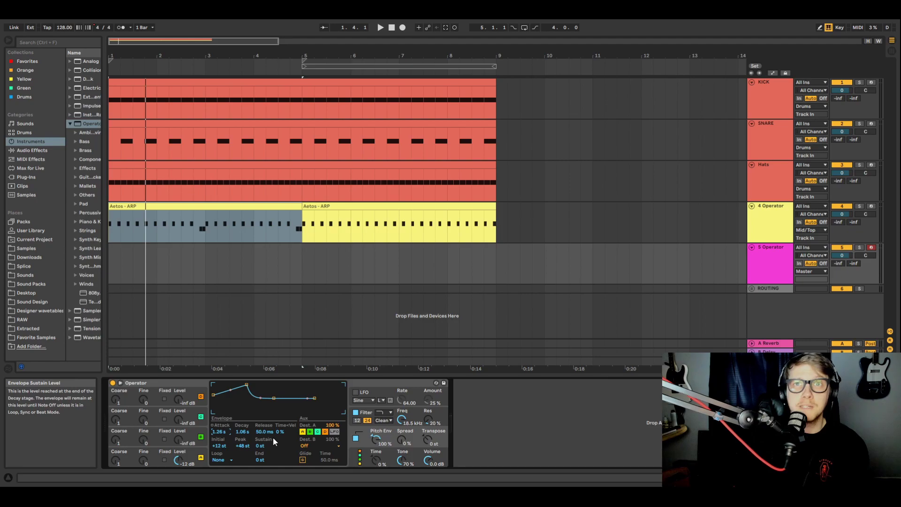
left_click_drag(220, 431, 219, 465)
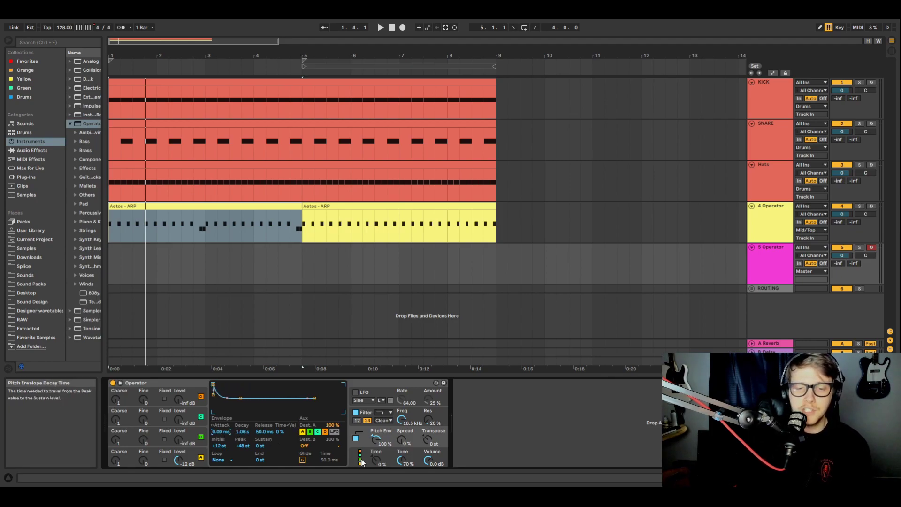
Step: Invert the pitch envelope amount to -100% and shorten its decay to 267 ms
left_click_drag(375, 440, 374, 463)
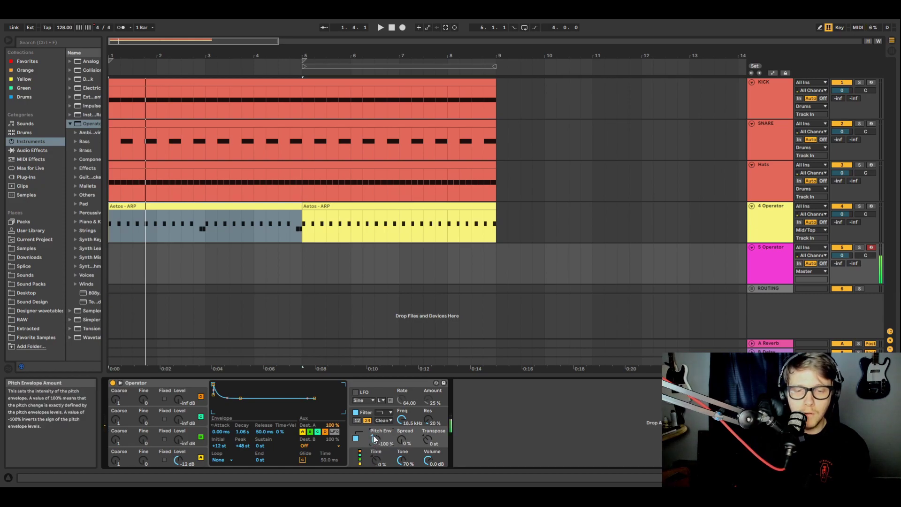
left_click_drag(241, 434, 243, 443)
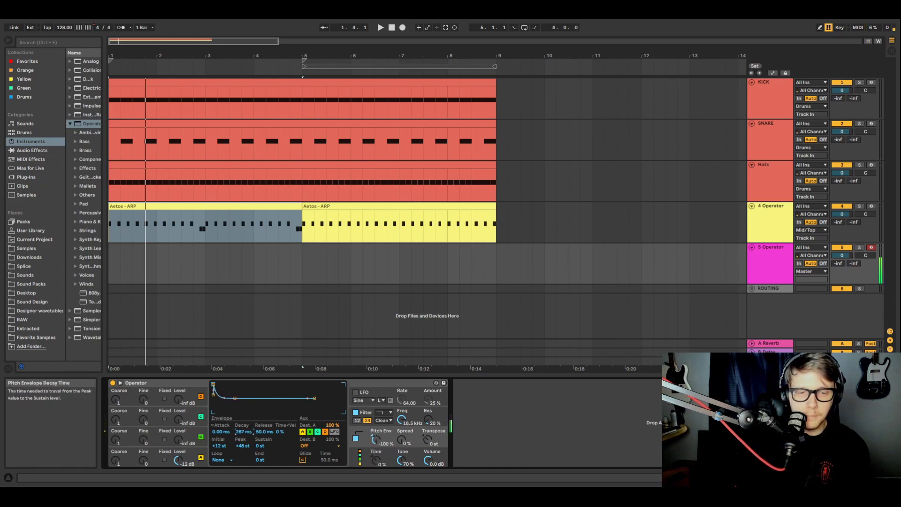
Step: Route all four oscillators in parallel with B at -10 dB, C at -28 dB and D at -24 dB, and raise D's coarse frequency
left_click(352, 457)
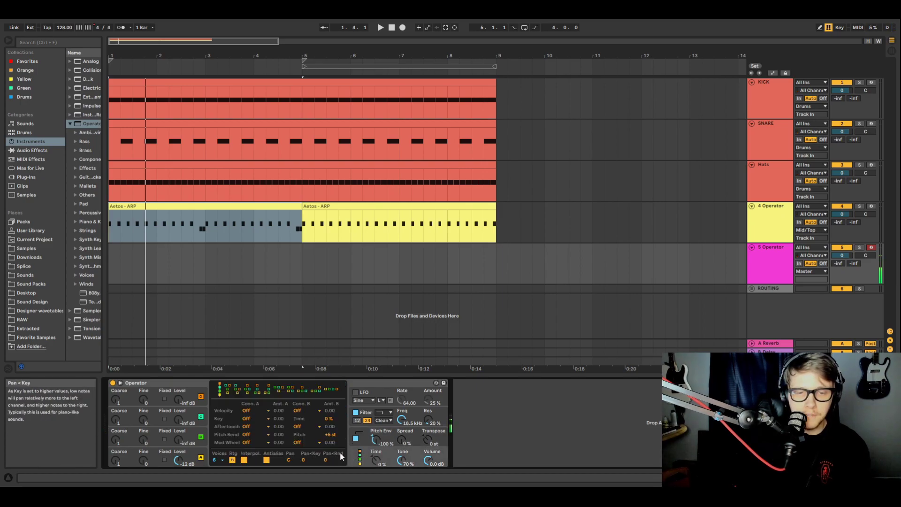
left_click_drag(179, 440, 179, 389)
left_click_drag(113, 403, 113, 397)
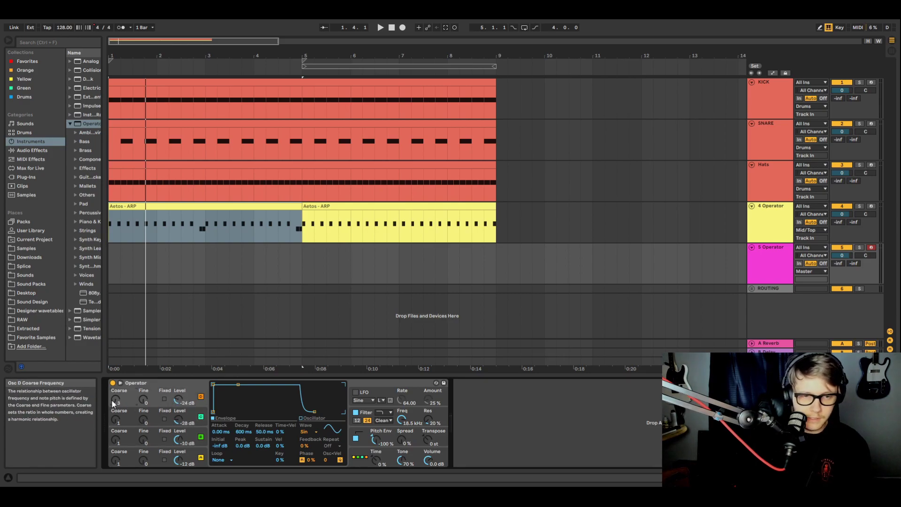
Step: Set oscillator C's coarse frequency to 2 and oscillator B's to 0.5, and raise the spread to 65%
left_click(118, 420)
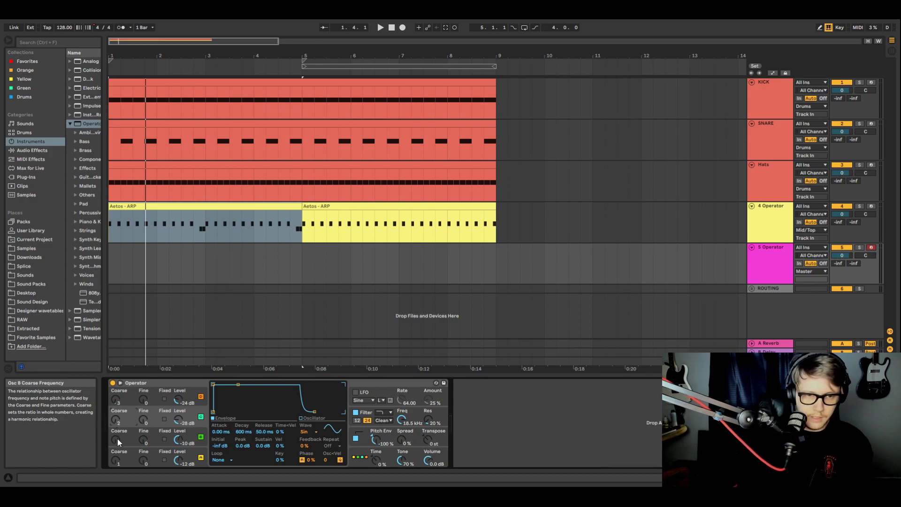
left_click(117, 438)
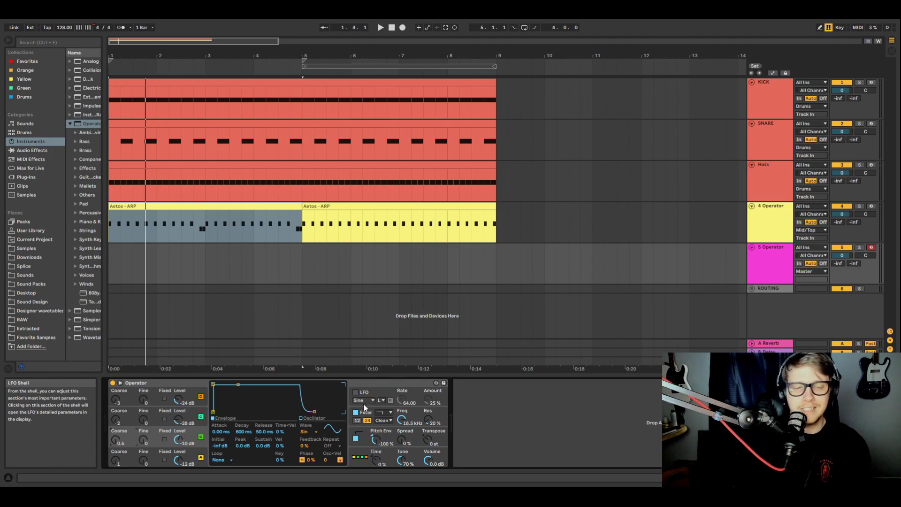
left_click_drag(402, 442, 402, 434)
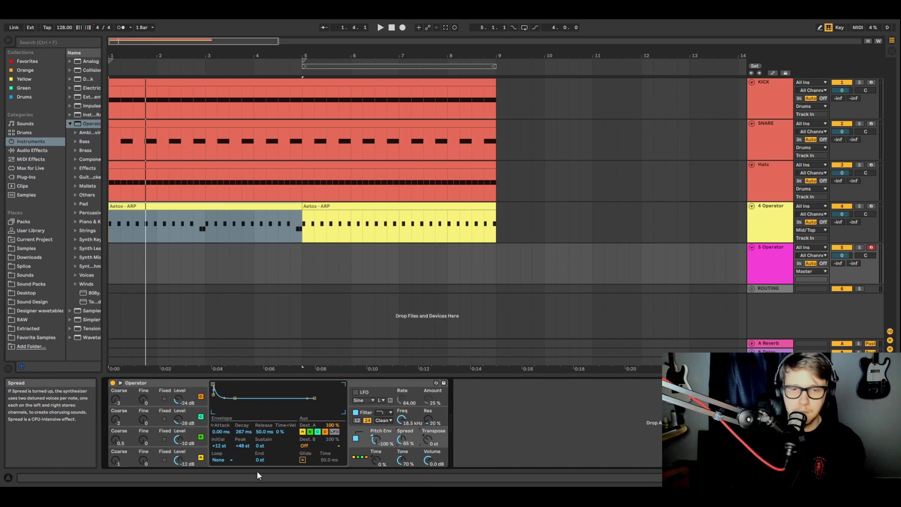
Step: Set the waveform of the layered oscillators to SwD, going through them one by one
left_click(187, 458)
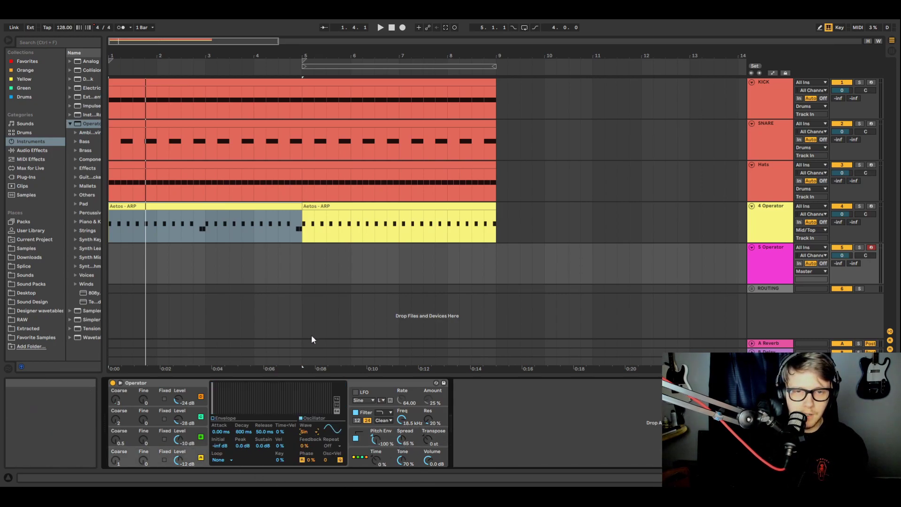
left_click(193, 434)
left_click(314, 432)
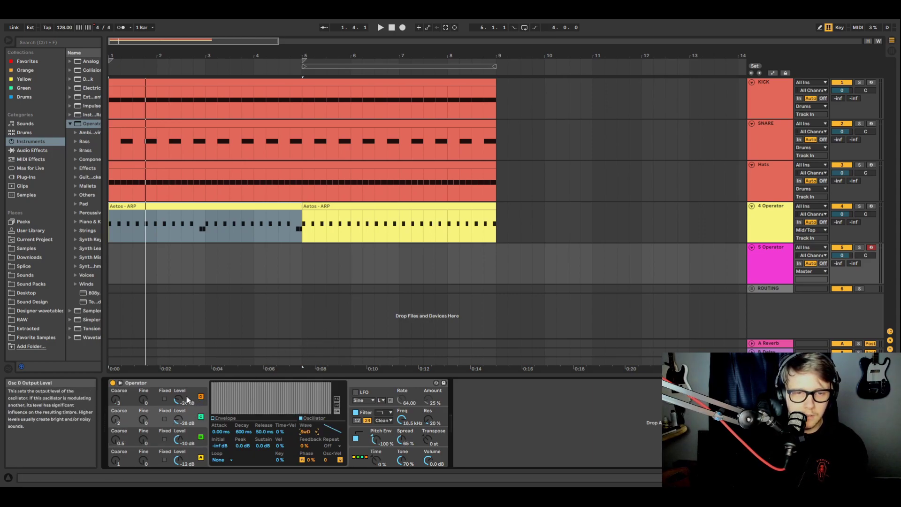
left_click(186, 396)
left_click(314, 432)
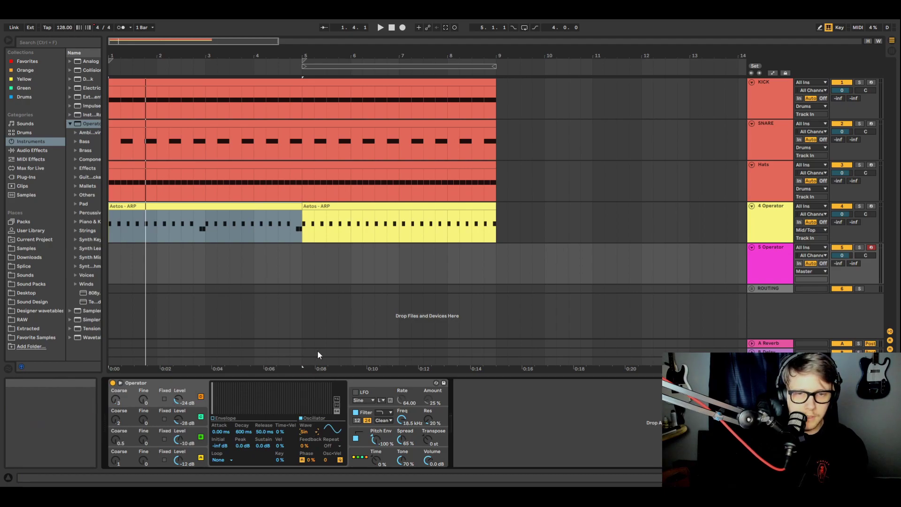
key("Down")
key("Down")
key("Down")
key("Down")
key("Down")
key("Down")
key("Down")
key("Down")
key("Down")
key("Down")
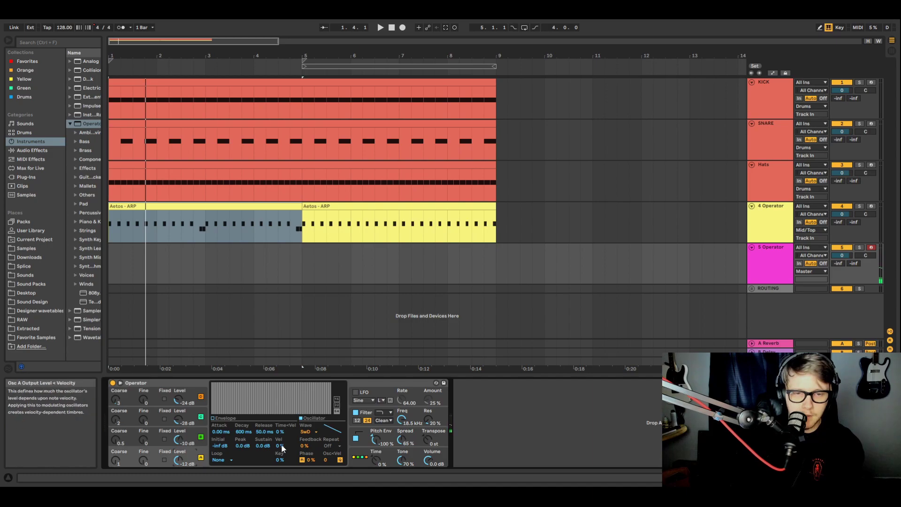
Step: Lengthen the oscillators' volume envelope release times, using values such as 749 ms and 1.25 s, and briefly play the arrangement
left_click_drag(264, 432, 264, 420)
key("Delete")
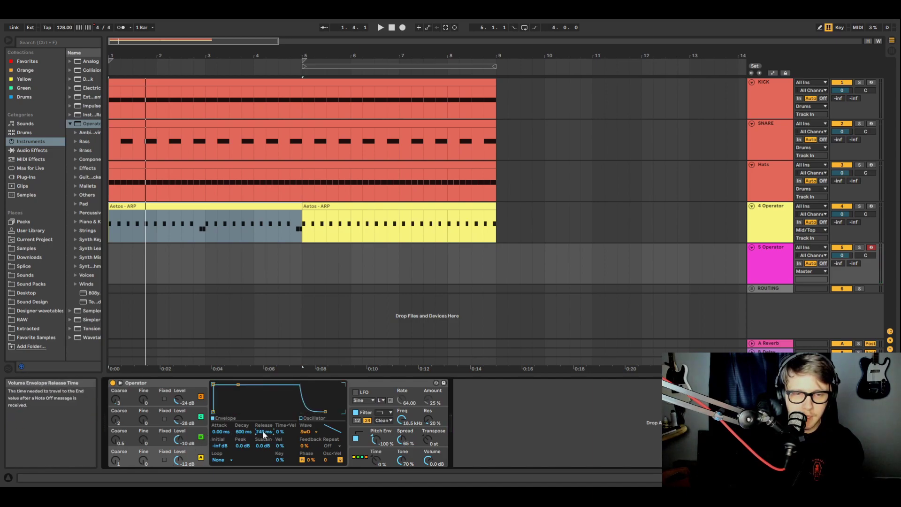
left_click_drag(263, 431, 263, 390)
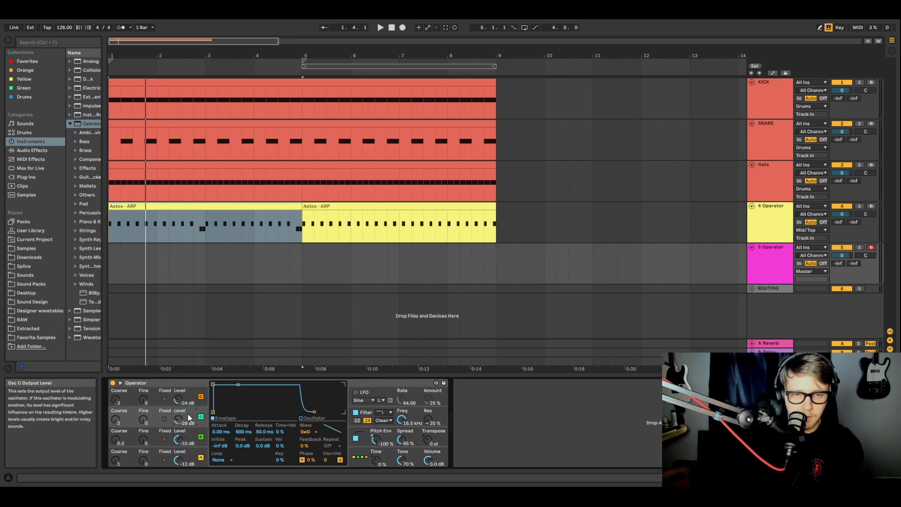
mouse_move(259, 432)
left_mouse_down()
mouse_move(259, 417)
mouse_move(262, 446)
left_mouse_up()
left_click_drag(256, 430, 256, 418)
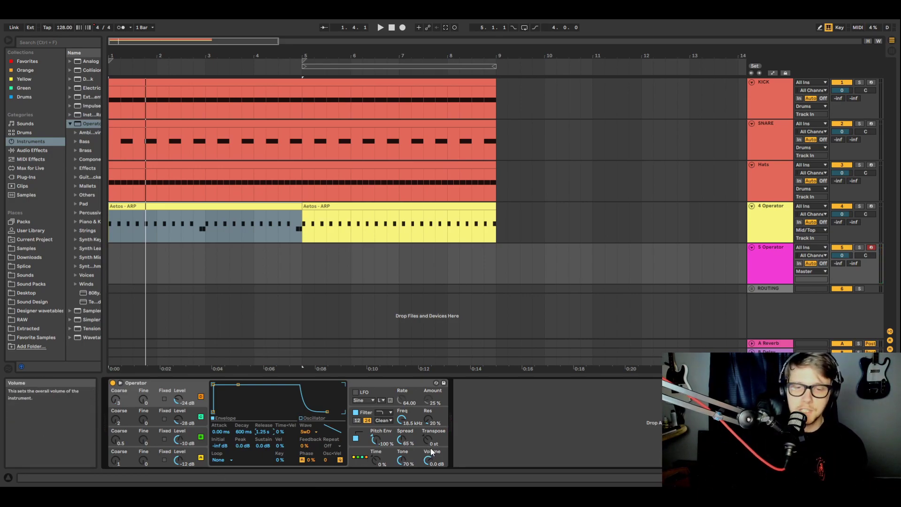
key("space")
key("space")
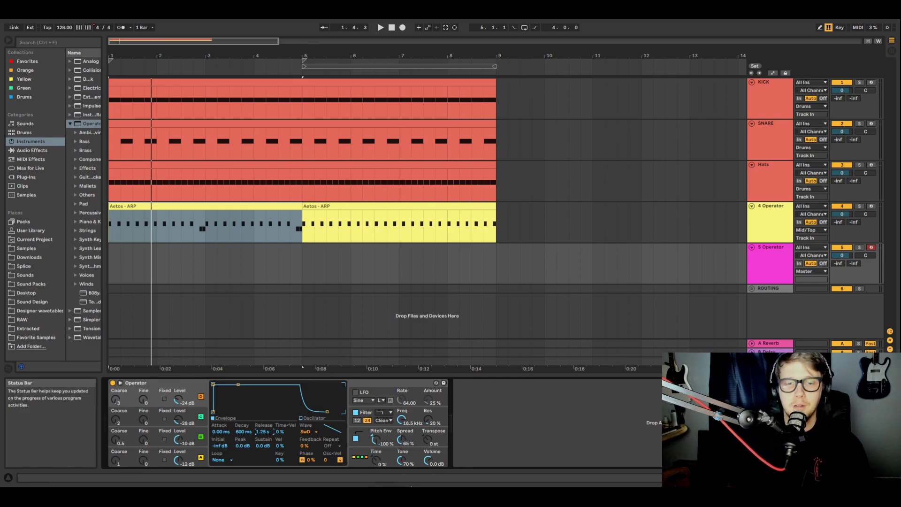
Step: Audition different spread amounts, including 99% and 44%, and set the spread to 23%
left_click_drag(429, 441, 403, 445)
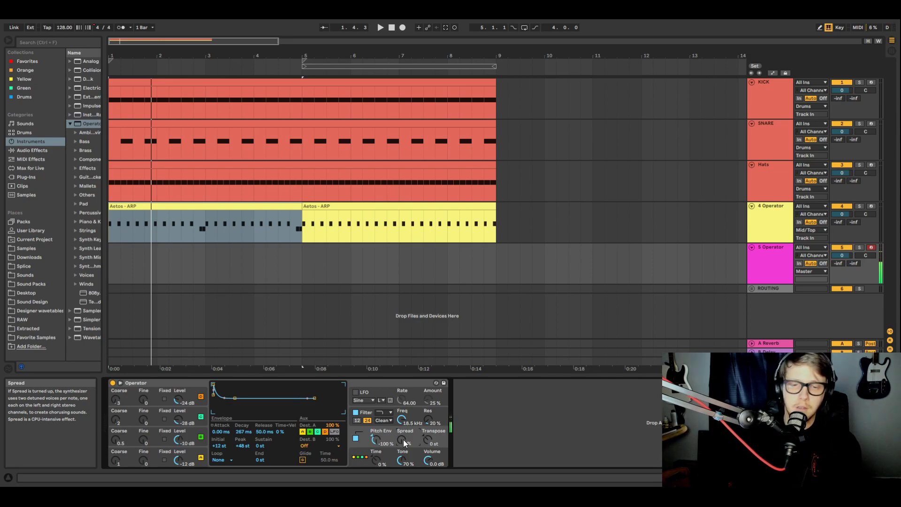
left_click_drag(403, 441, 402, 437)
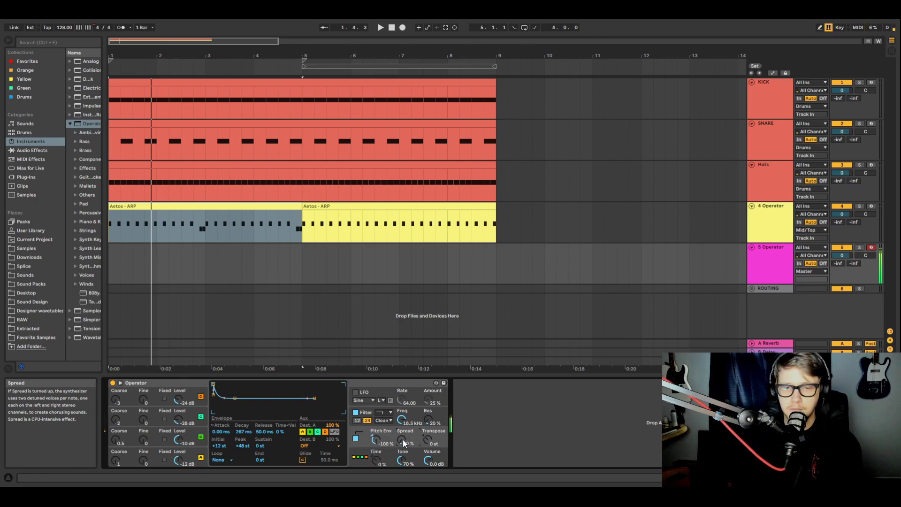
left_click_drag(403, 440, 403, 438)
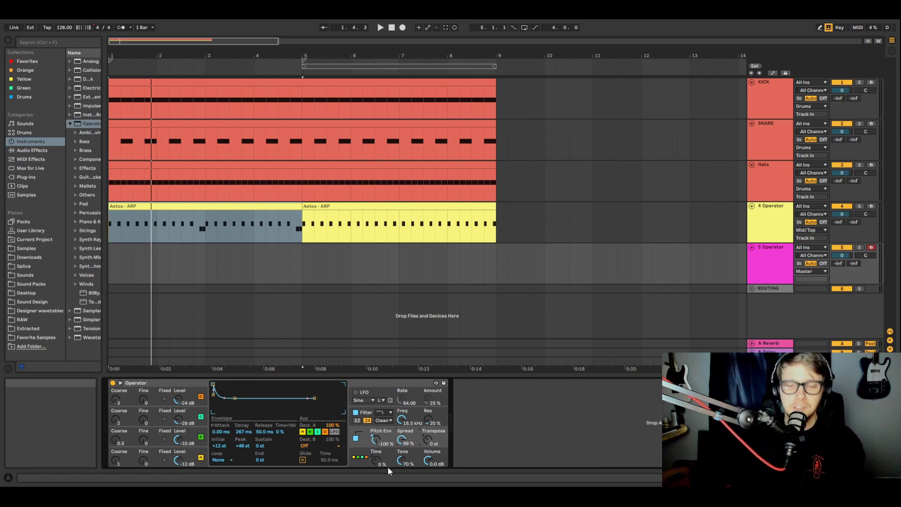
mouse_move(402, 440)
left_mouse_down()
mouse_move(402, 465)
mouse_move(399, 435)
left_mouse_up()
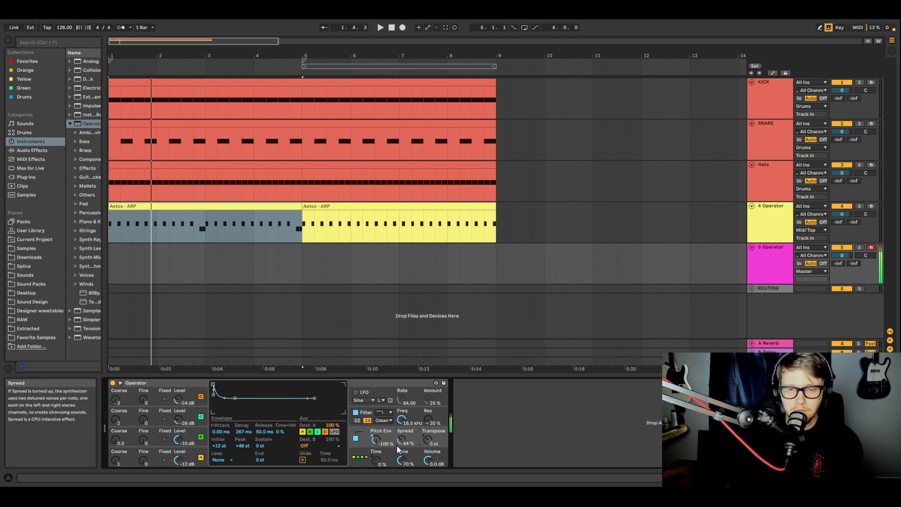
mouse_move(398, 443)
left_mouse_down()
mouse_move(403, 455)
mouse_move(400, 443)
left_mouse_up()
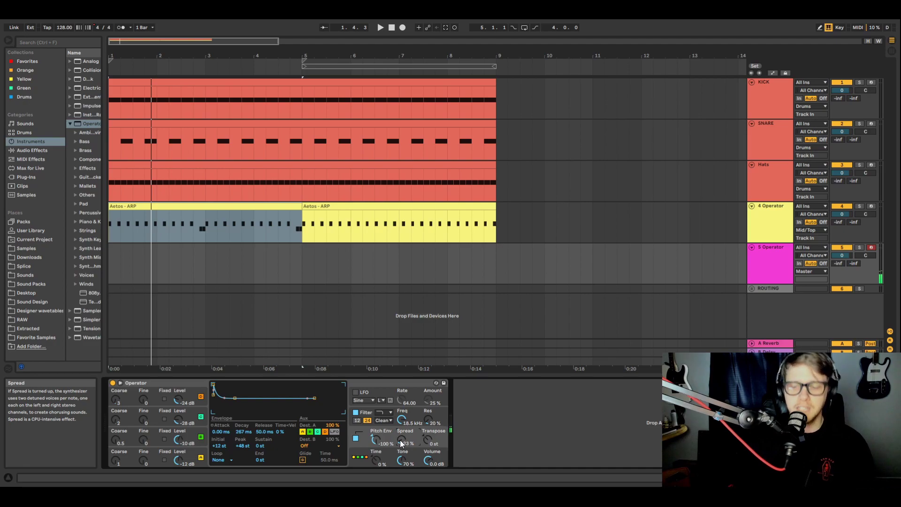
Step: Step through the oscillator algorithms and choose the one that stacks all four oscillators in a single vertical chain
left_click(367, 454)
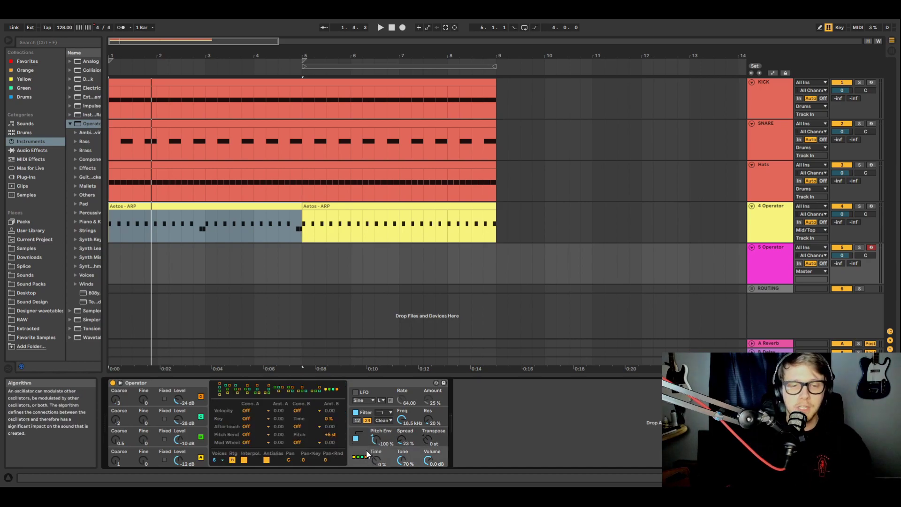
left_click(328, 390)
left_click(304, 389)
left_click(293, 390)
left_click(279, 390)
left_click(268, 389)
left_click(220, 390)
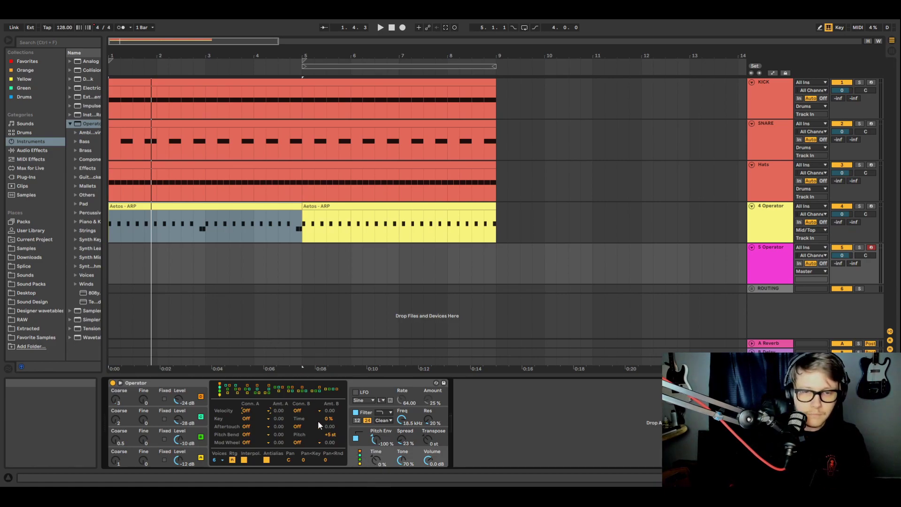
Step: Try routing velocity to Vol A with an amount of 100, and switch that routing back off
key("Down")
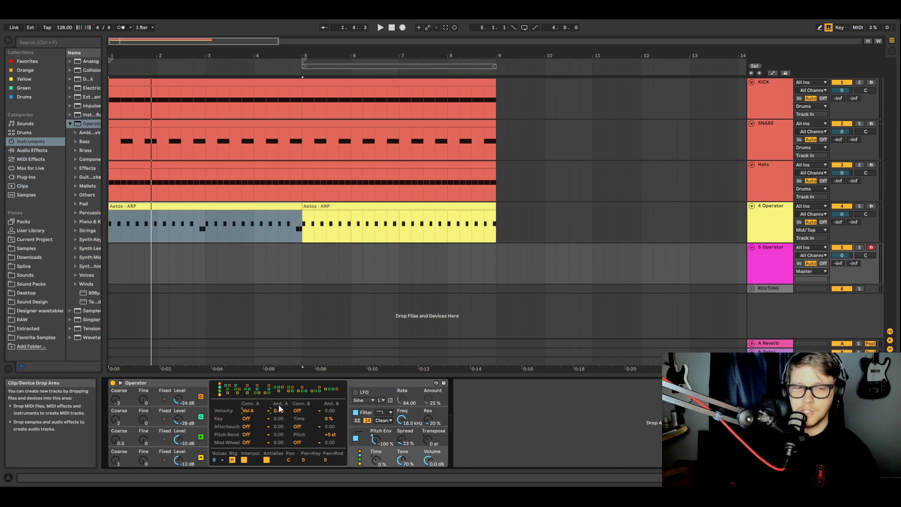
left_click_drag(278, 411, 278, 375)
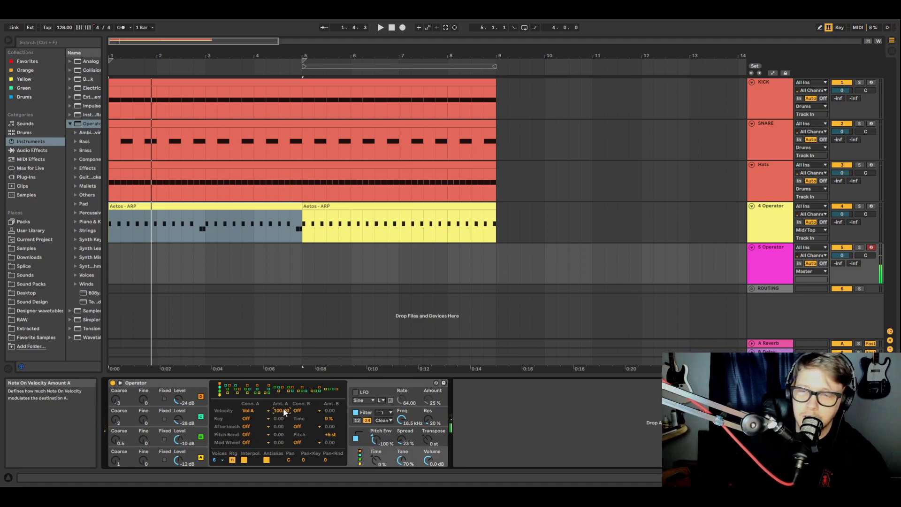
left_click(247, 411)
left_click(254, 252)
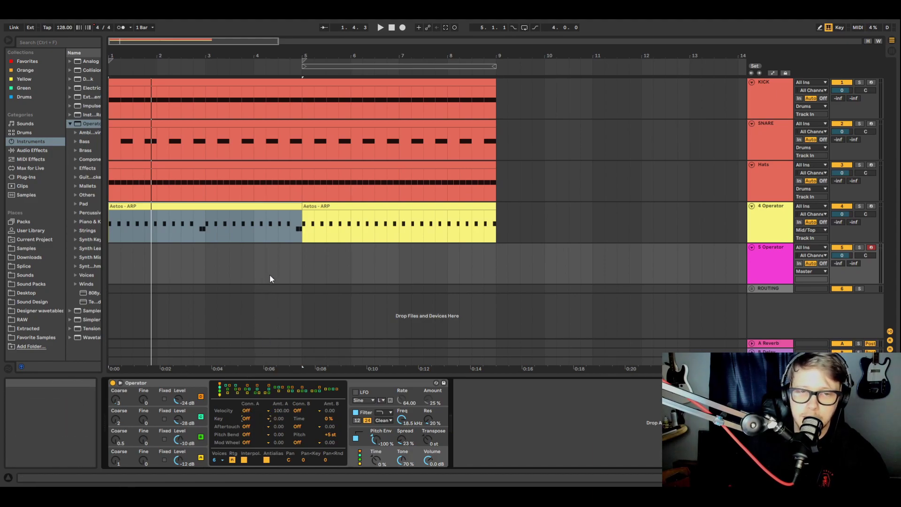
Step: Route key, aftertouch and pitch bend to Vol A, with amounts of 100 for key and aftertouch and 0 for pitch bend
key("ctrl+z")
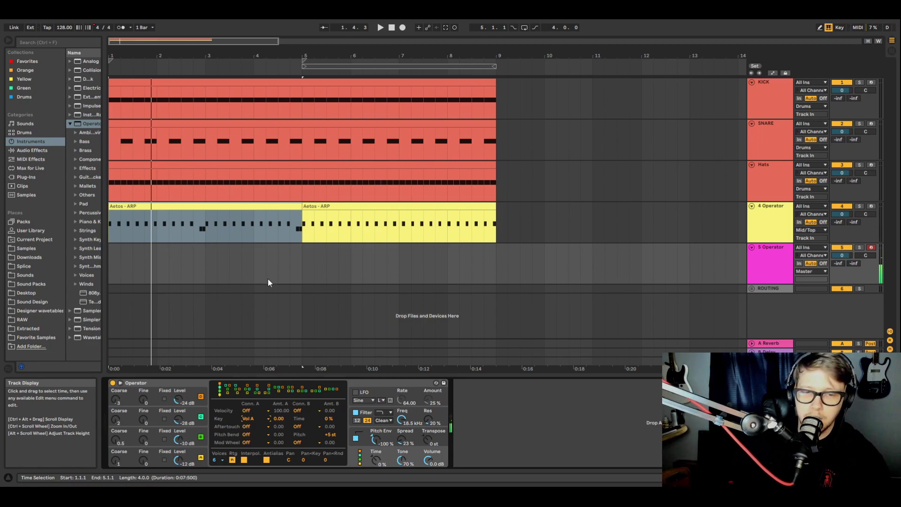
left_click_drag(281, 419, 280, 385)
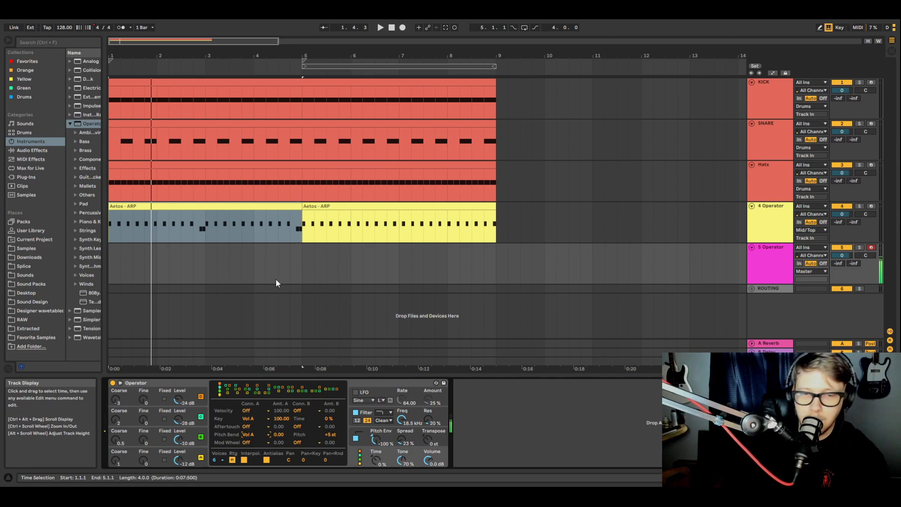
left_click(279, 436)
key("Delete")
left_click_drag(279, 427, 278, 404)
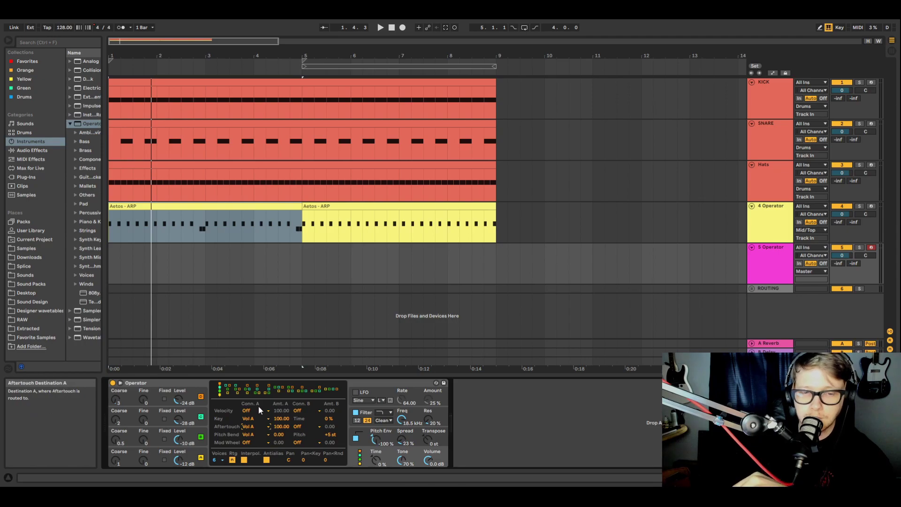
Step: Turn off the aftertouch and key routings to Vol A and audition a note
left_click_drag(247, 427, 263, 418)
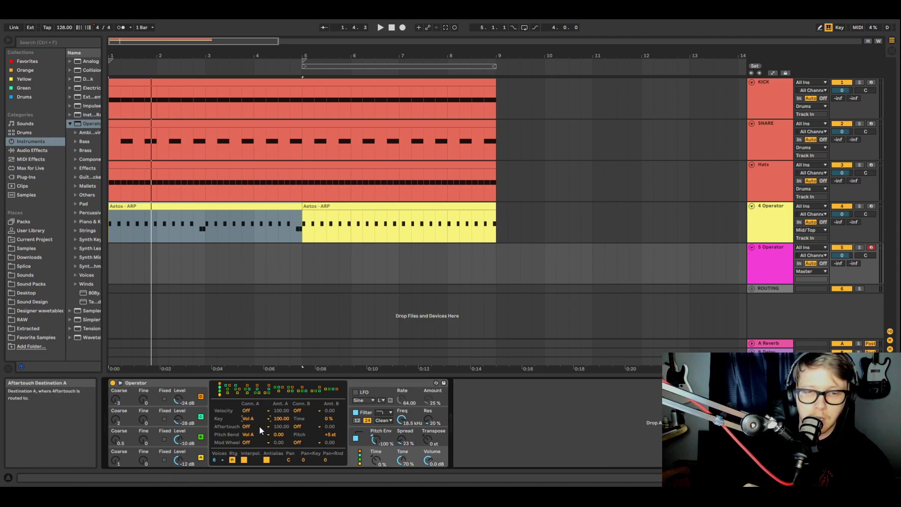
left_click_drag(259, 417, 248, 260)
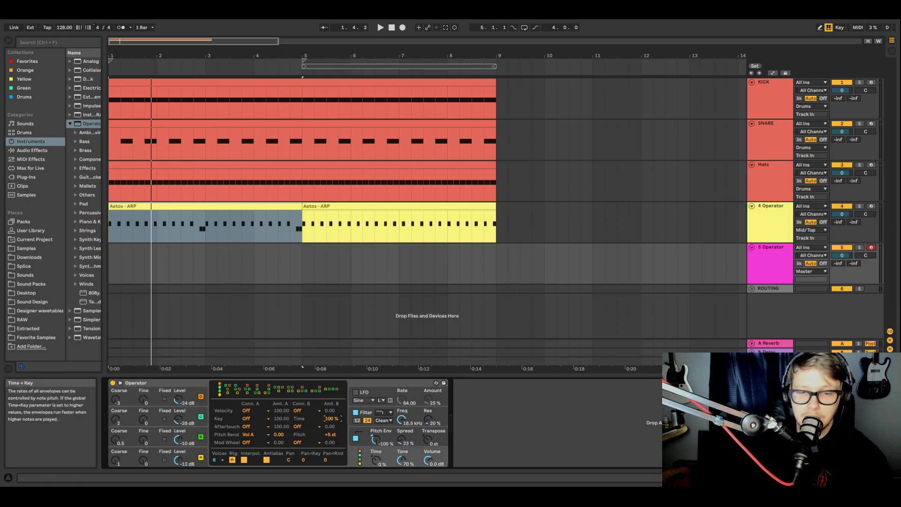
key("a")
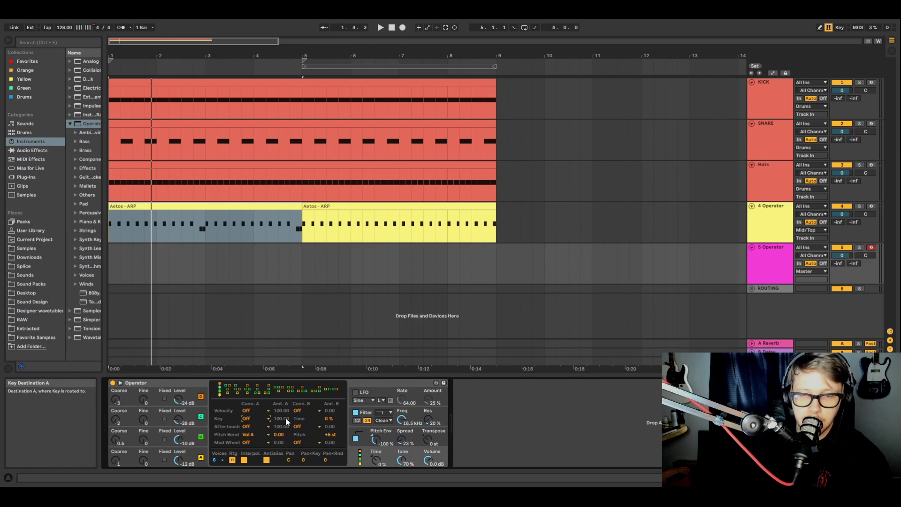
Step: Set the key tracking of the envelope time to 100% and route key to Vol A again
left_click_drag(331, 419, 330, 399)
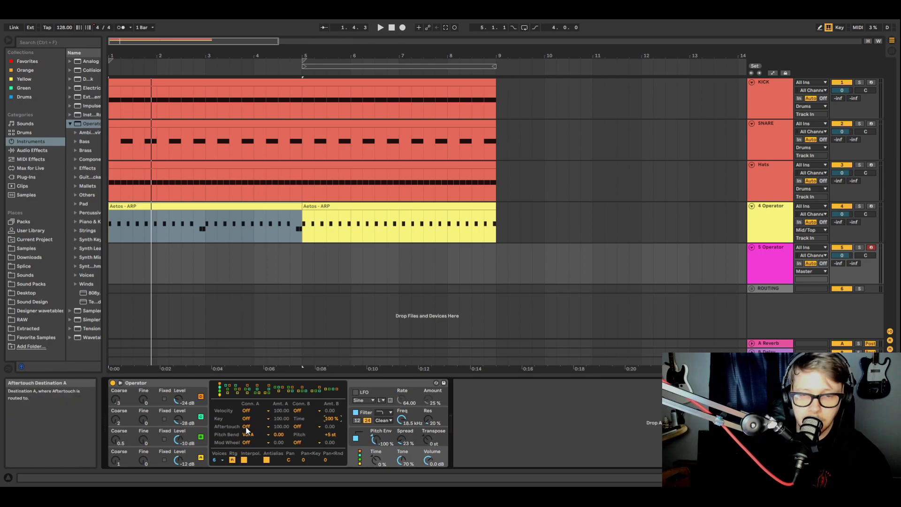
left_click(246, 414)
key("Down")
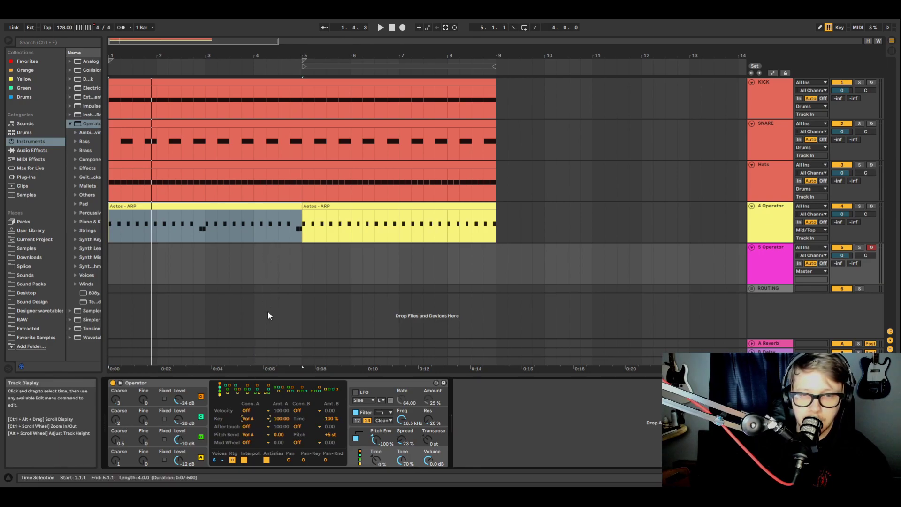
Step: Route velocity's second destination to Vol, try the envelope time's key tracking at -100%, and reset it to 0%
left_click(313, 409)
key("Down")
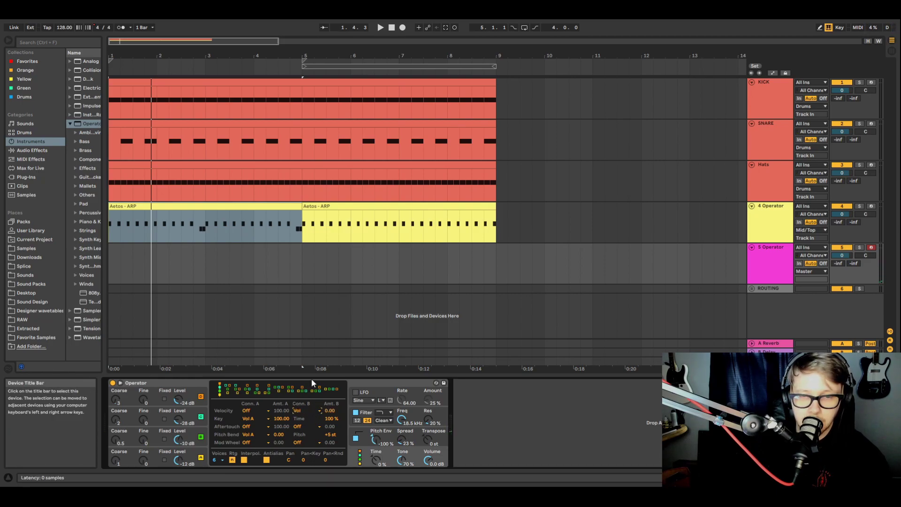
left_click_drag(334, 421, 334, 470)
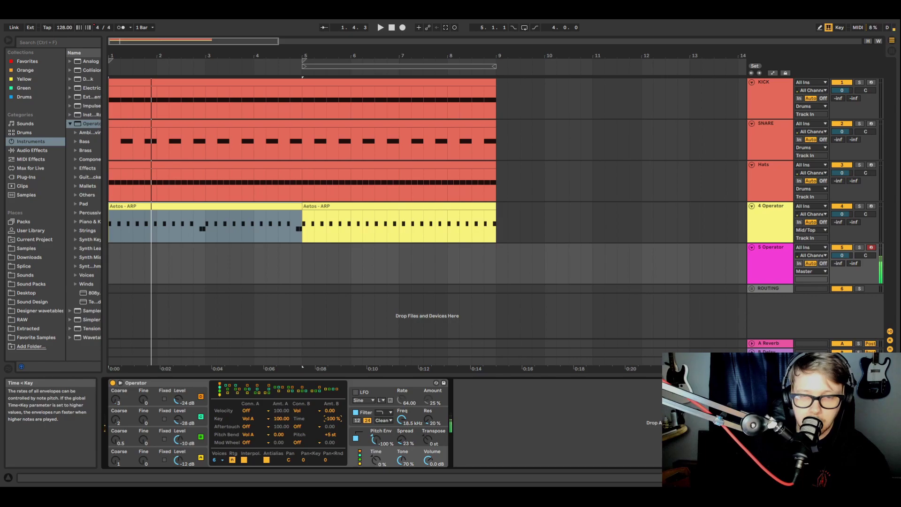
key("Delete")
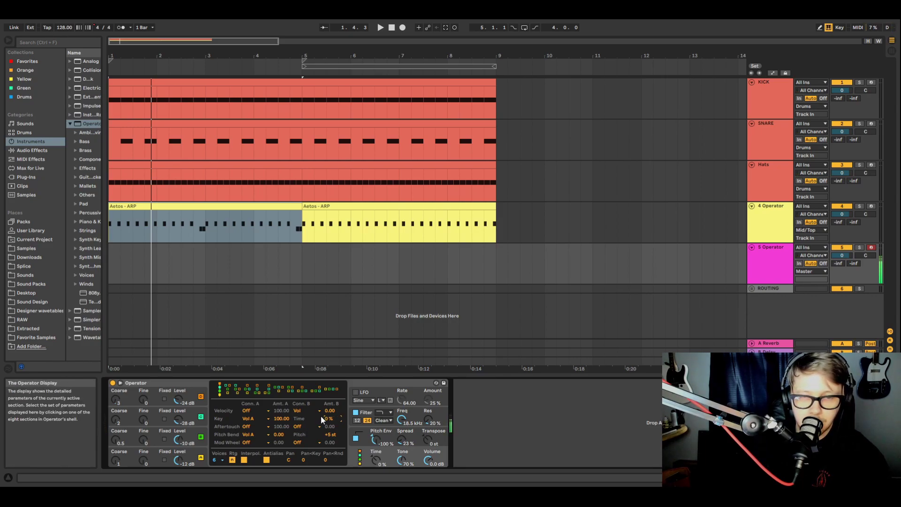
Step: Set the global envelope time to -100% and try adjusting the sustain level in oscillator A's volume envelope
left_click_drag(378, 461, 377, 484)
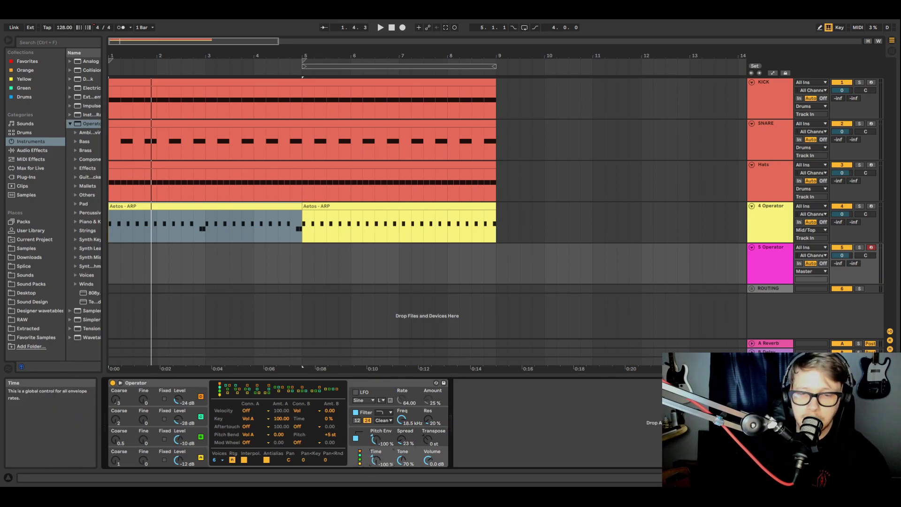
left_click(187, 462)
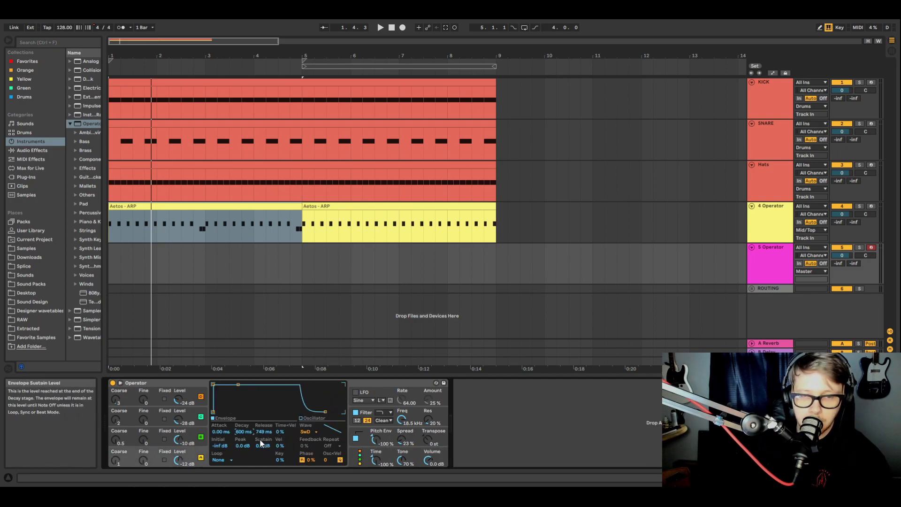
left_click_drag(263, 447, 263, 470)
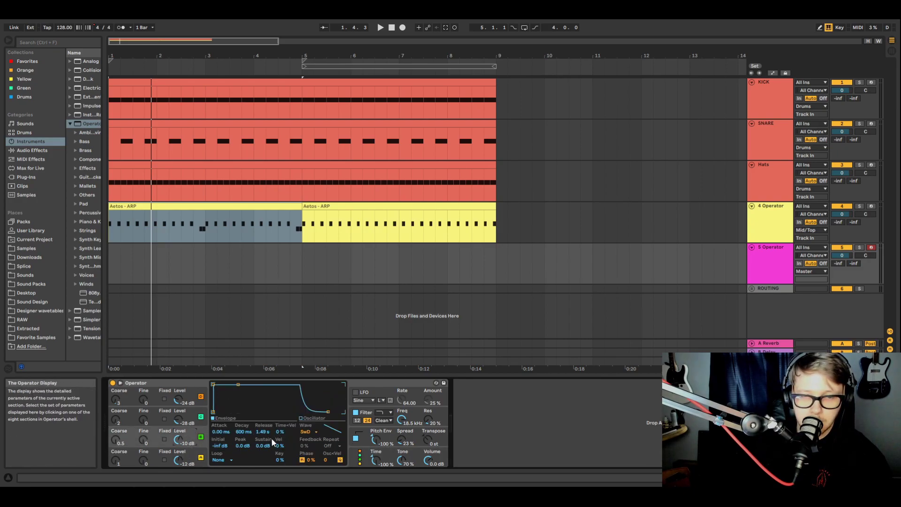
Step: Set the sustain level to -inf dB in the volume envelopes of oscillators C and D
left_click(183, 419)
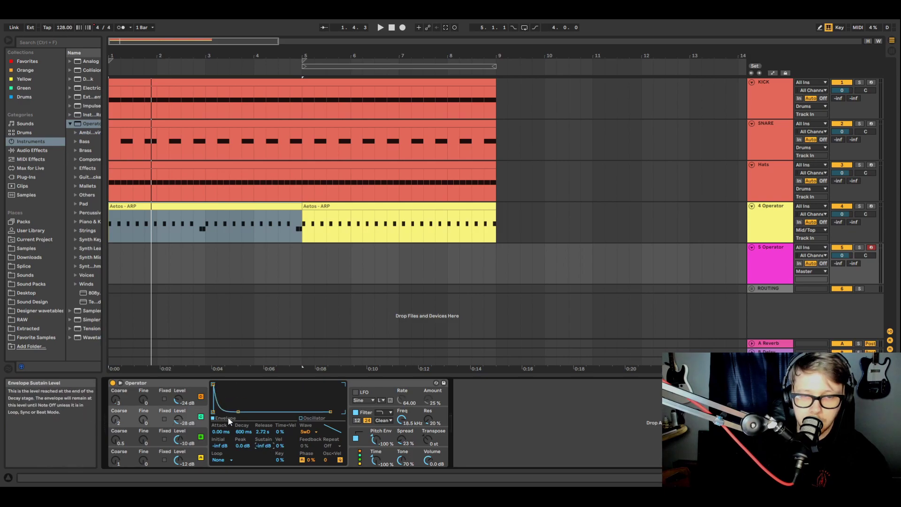
left_click(180, 388)
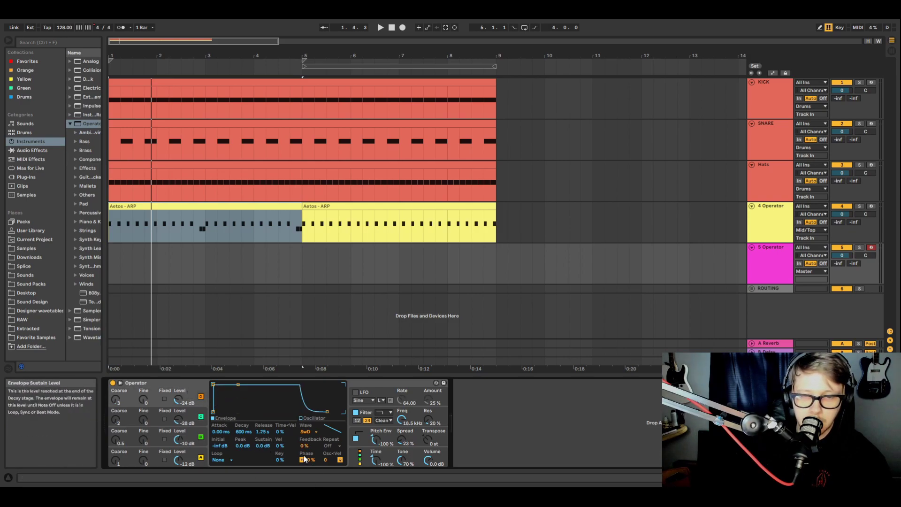
left_click_drag(263, 446, 263, 469)
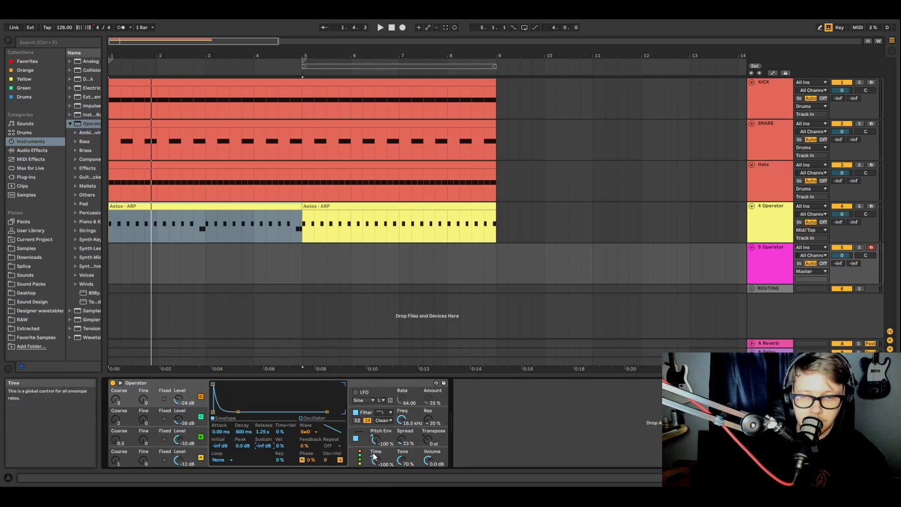
Step: Reset the global envelope time to 0%, then try it at 100%
double_click(373, 457)
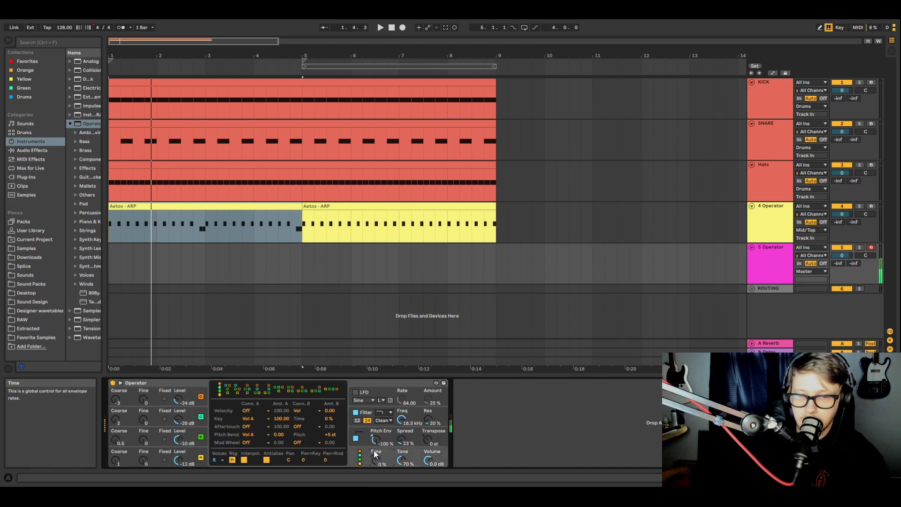
left_click_drag(375, 460, 376, 418)
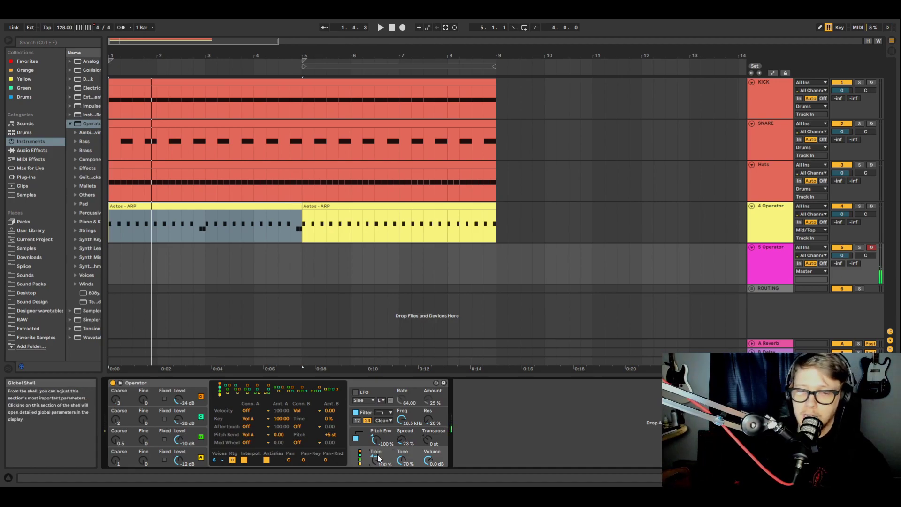
left_click_drag(370, 457, 378, 465)
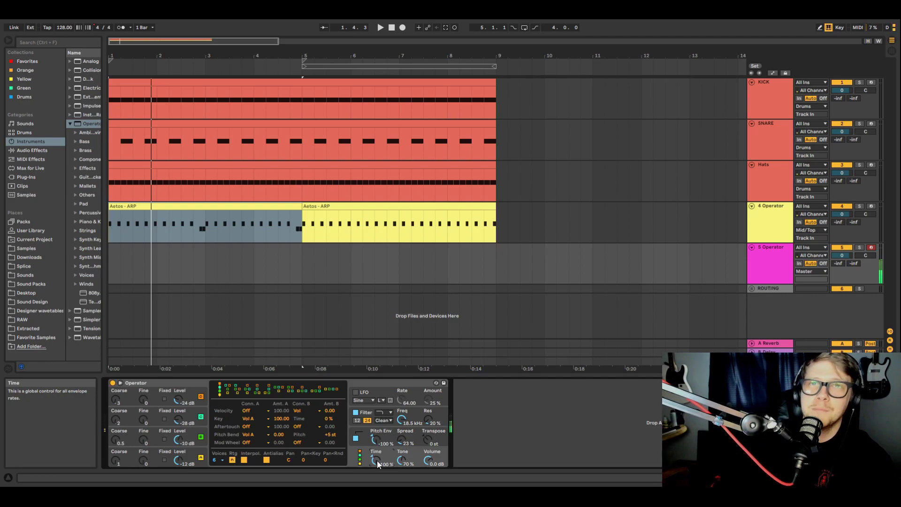
left_click_drag(377, 461, 378, 440)
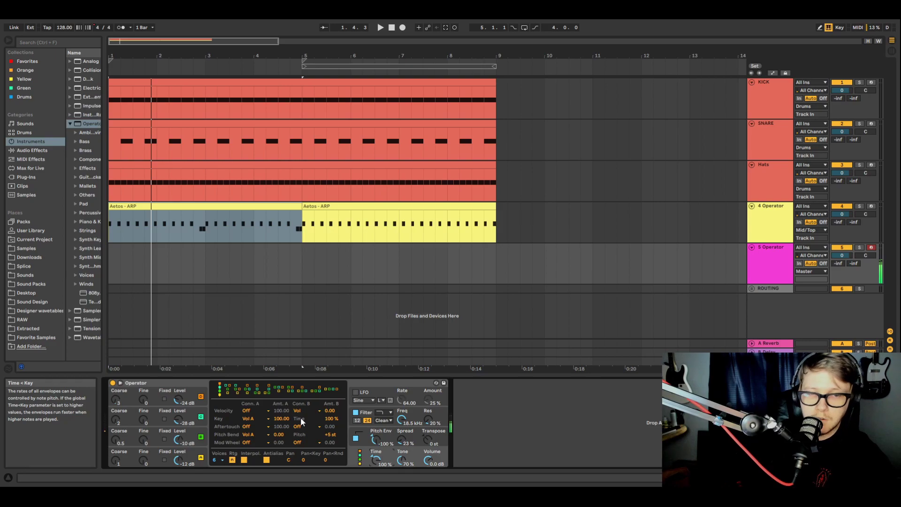
Step: Set the key routing amount for Vol A to -100 and the envelope time's key tracking to 0%
left_click_drag(281, 419, 280, 462)
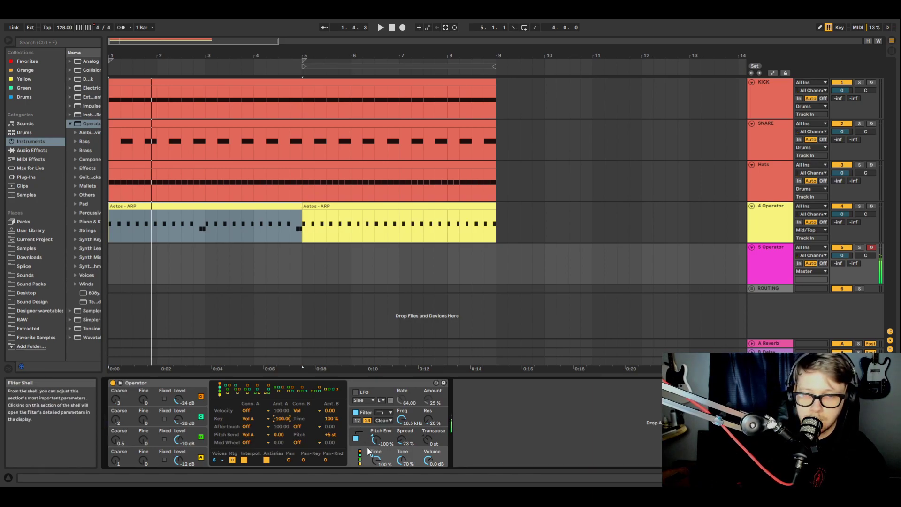
left_click(330, 419)
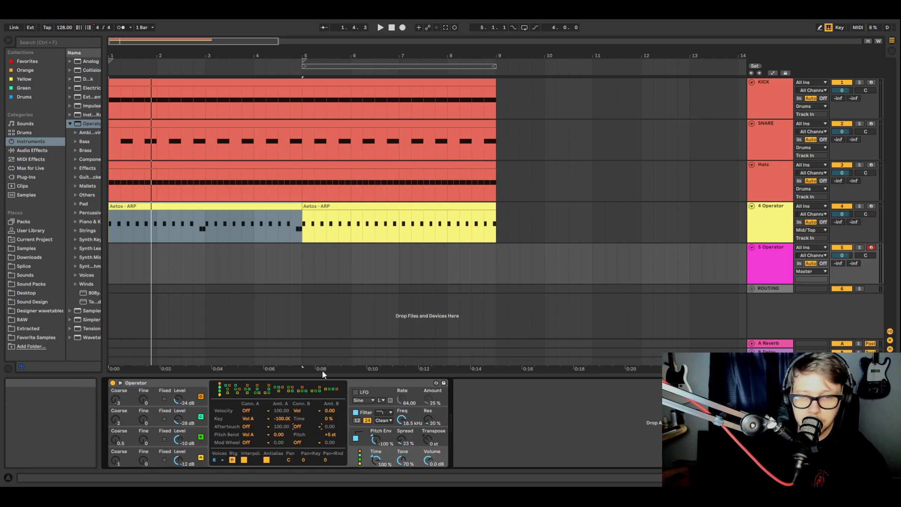
Step: Try pitch bend ranges of +11 st and +18 st, restore +5 st, and reset the global envelope time to 0%
left_click_drag(330, 434, 331, 423)
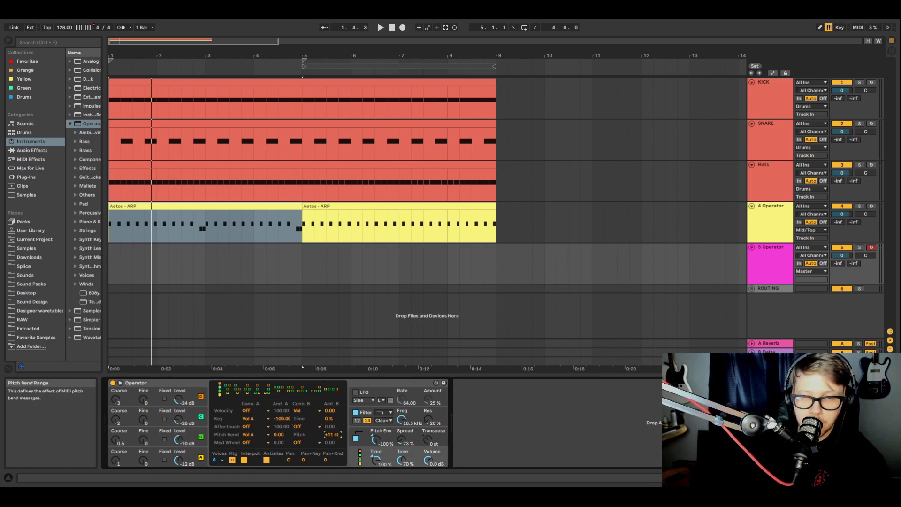
key("Down")
key("Down")
key("Down")
key("Down")
key("Down")
key("Down")
key("Down")
key("Down")
key("Up")
key("Up")
key("Up")
key("Up")
key("Up")
key("Up")
key("Up")
key("Up")
key("Up")
key("Up")
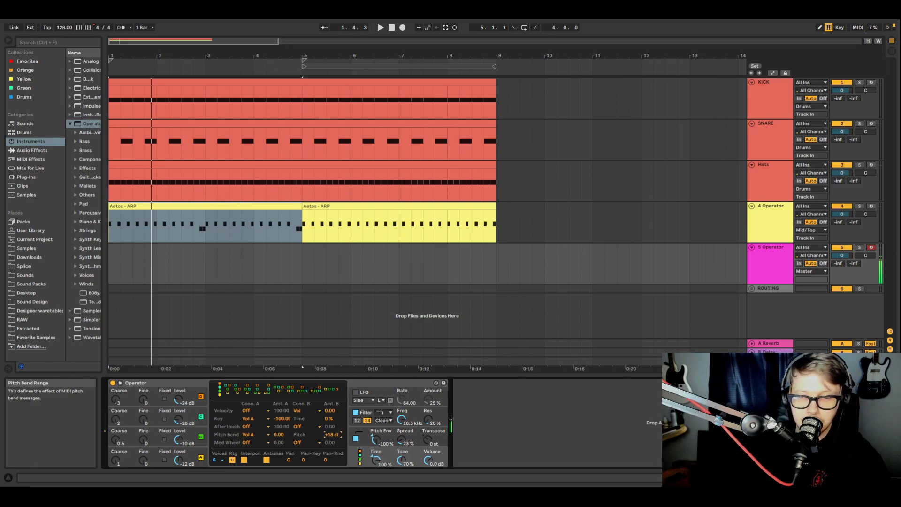
key("Up")
key("Up")
key("Up")
key("Up")
key("Up")
left_click_drag(369, 457, 374, 454)
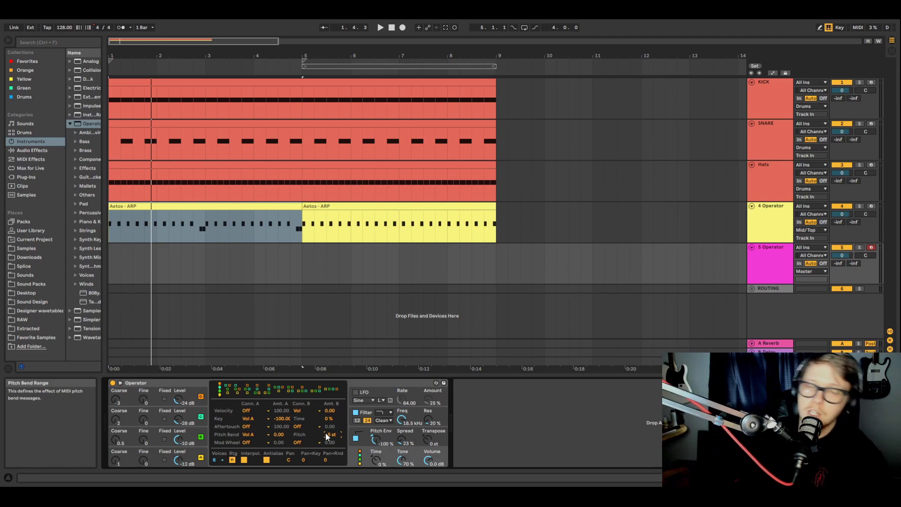
Step: Open the notes of the second Aetos - ARP clip, solo the 4 Operator track, and play it
double_click(453, 230)
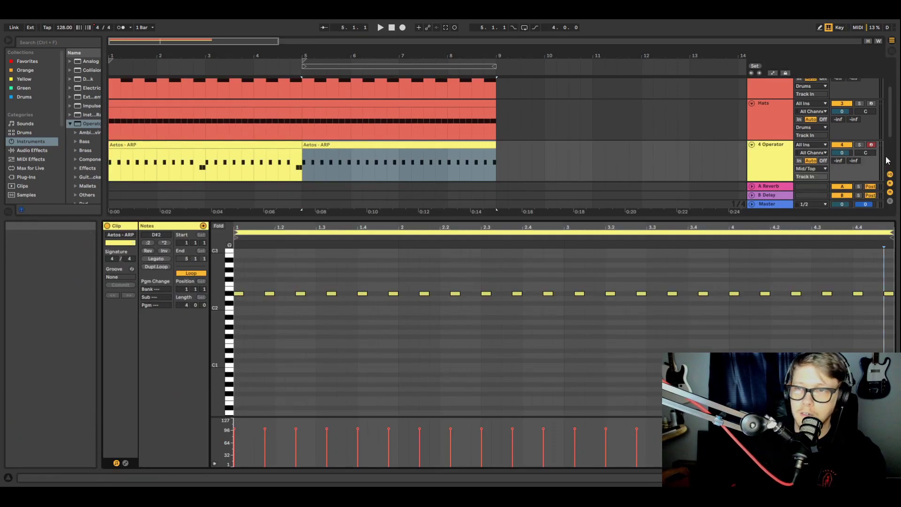
left_click(859, 145)
key("space")
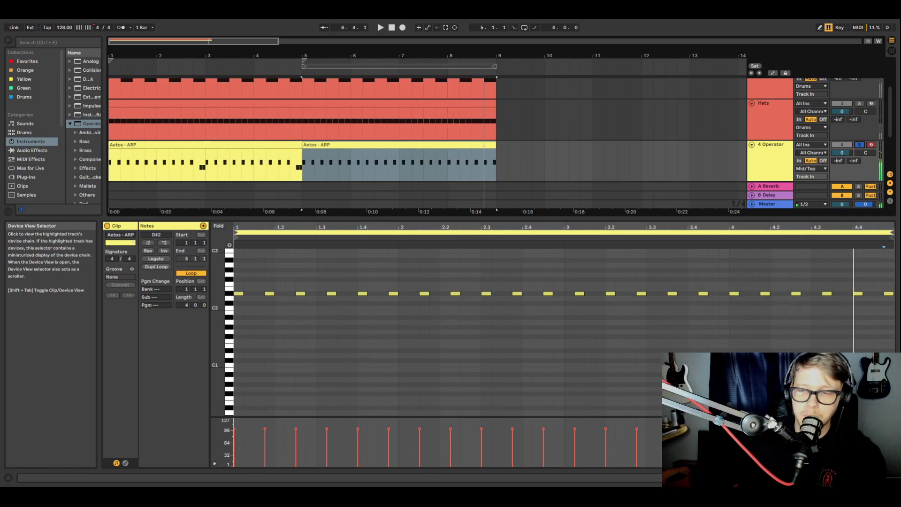
Step: Show the global modulation settings of the 4 Operator track's synth and audition its second arp clip
key("shift+Tab")
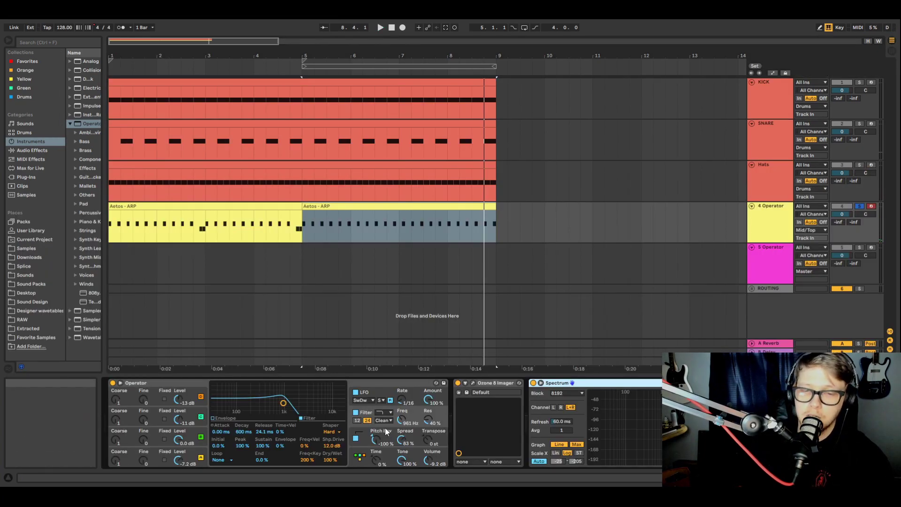
left_click(360, 456)
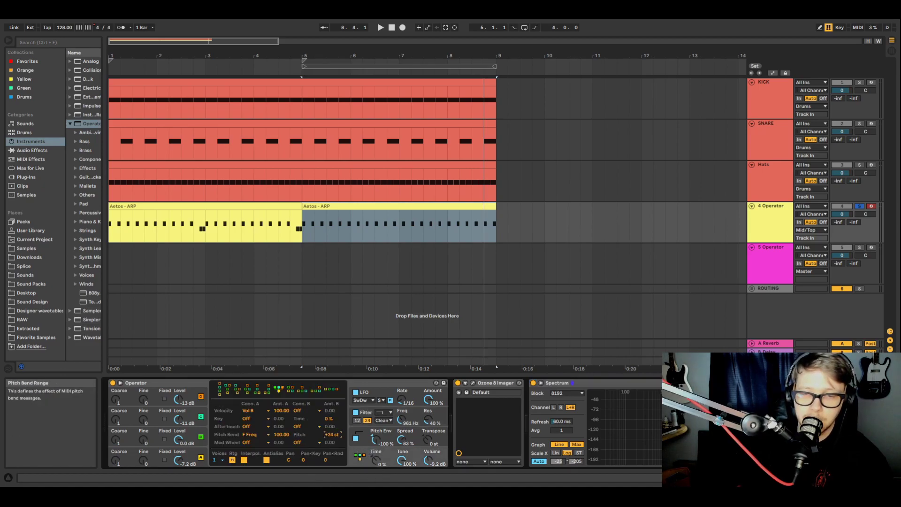
left_click(373, 208)
key("space")
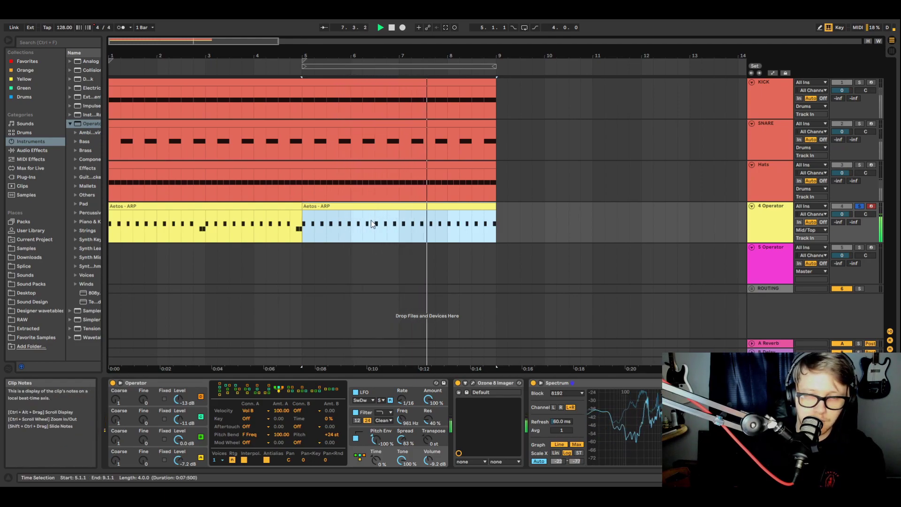
key("space")
key("space")
key("space")
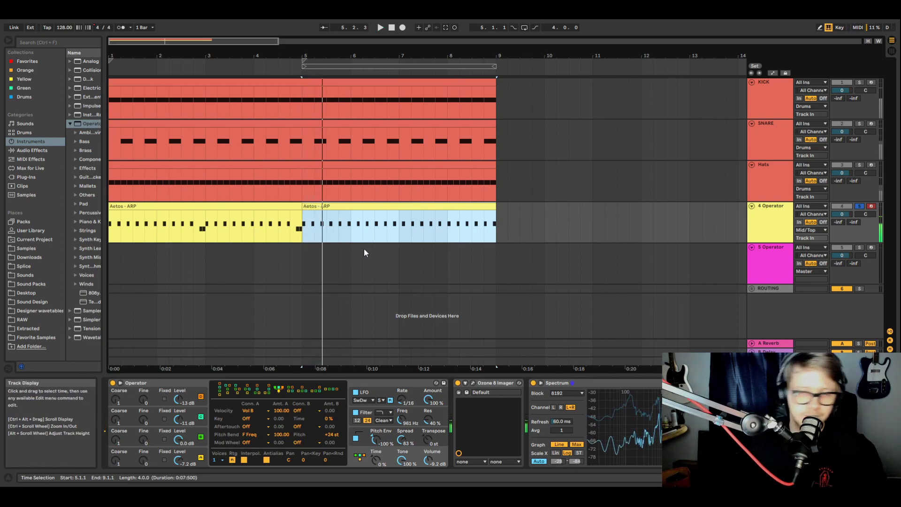
Step: Switch back to the 5 Operator track, soloing it instead of 4 Operator
left_click(750, 261)
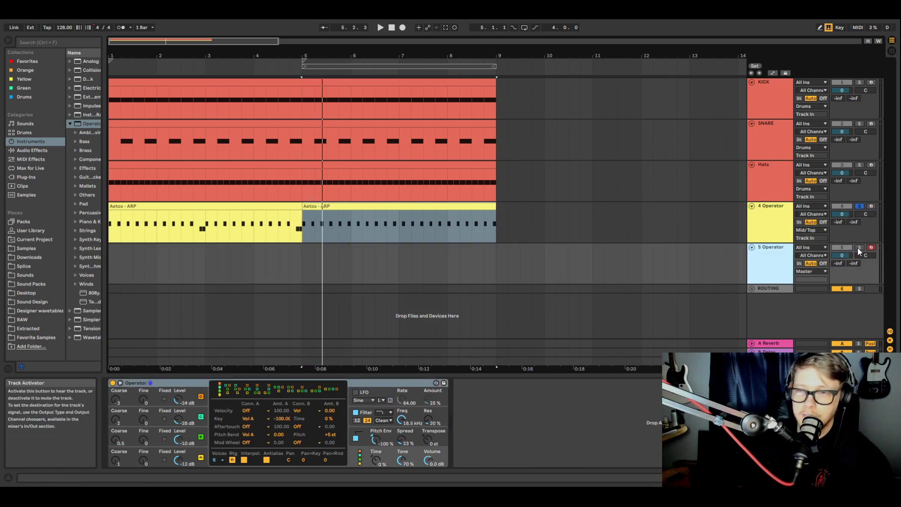
left_click(861, 206)
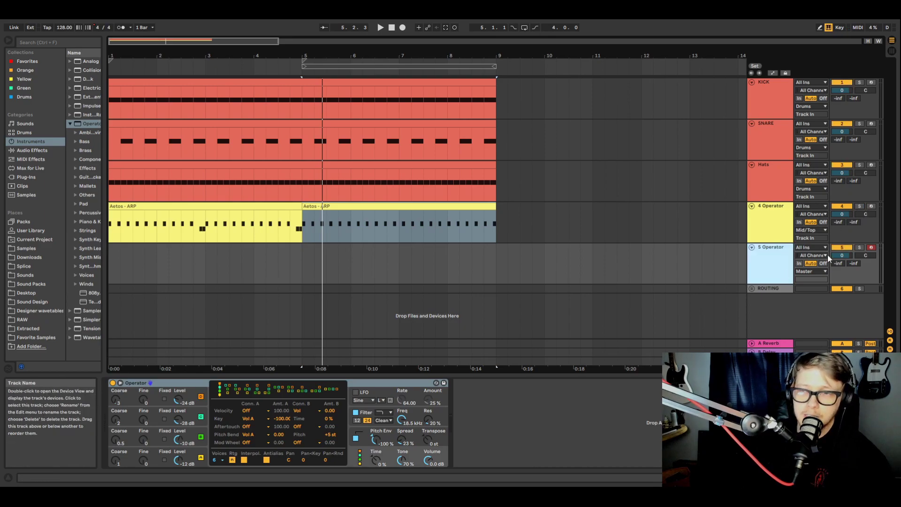
left_click(860, 247)
Step: Set the key routing amount for Vol A to 0.00 and limit the synth to 1 voice
left_click_drag(329, 435, 329, 429)
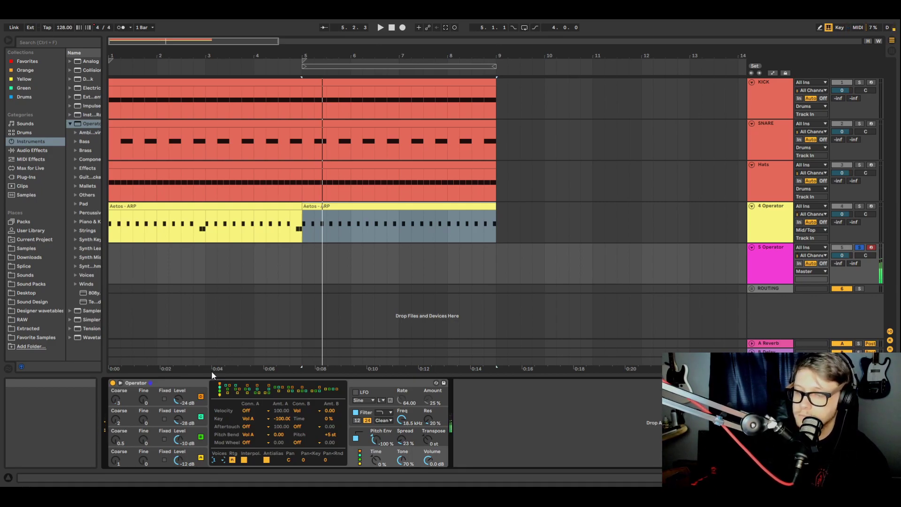
left_click_drag(279, 418, 280, 408)
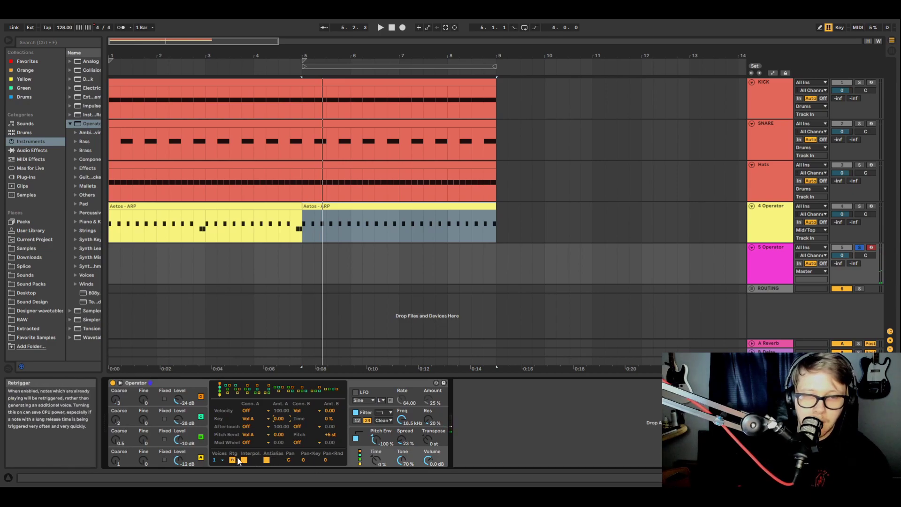
left_click(305, 442)
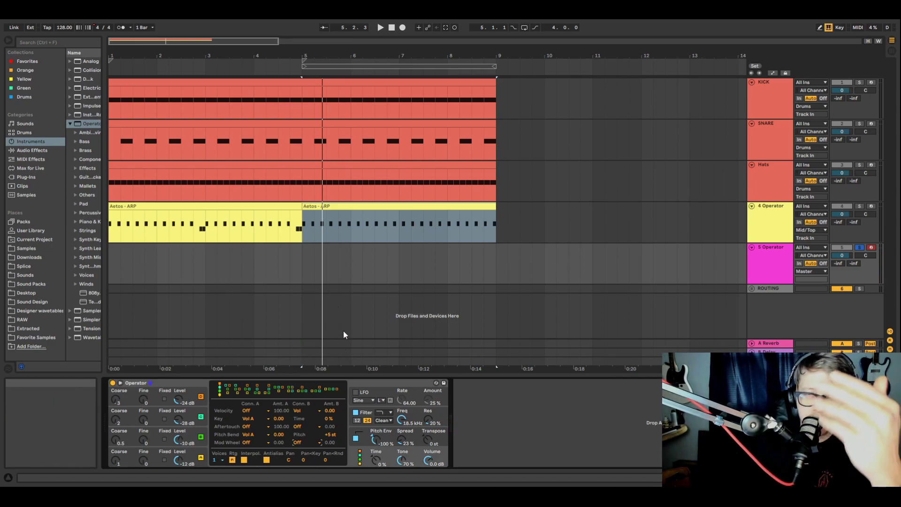
Step: Toggle the oscillator interpolation off and on repeatedly to compare the sound, ending with it enabled
left_click(244, 460)
left_click(244, 460)
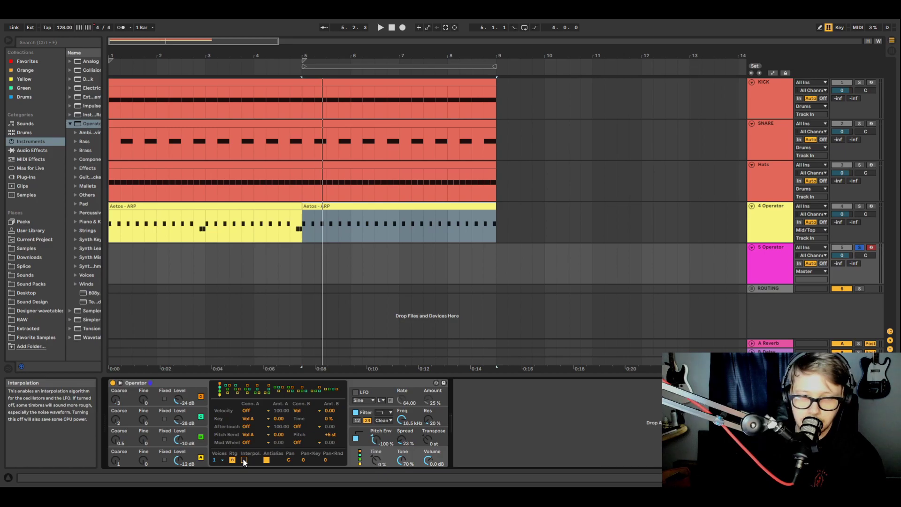
left_click(245, 460)
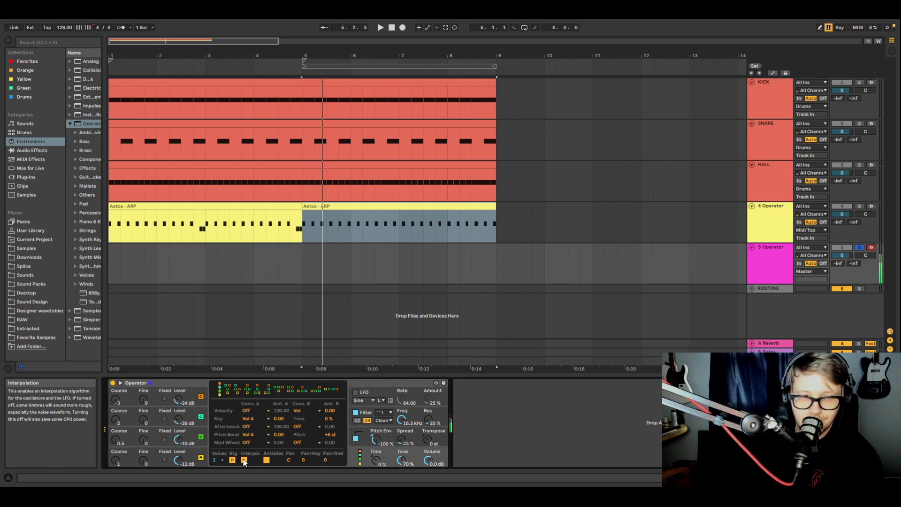
left_click(244, 460)
left_click(244, 460)
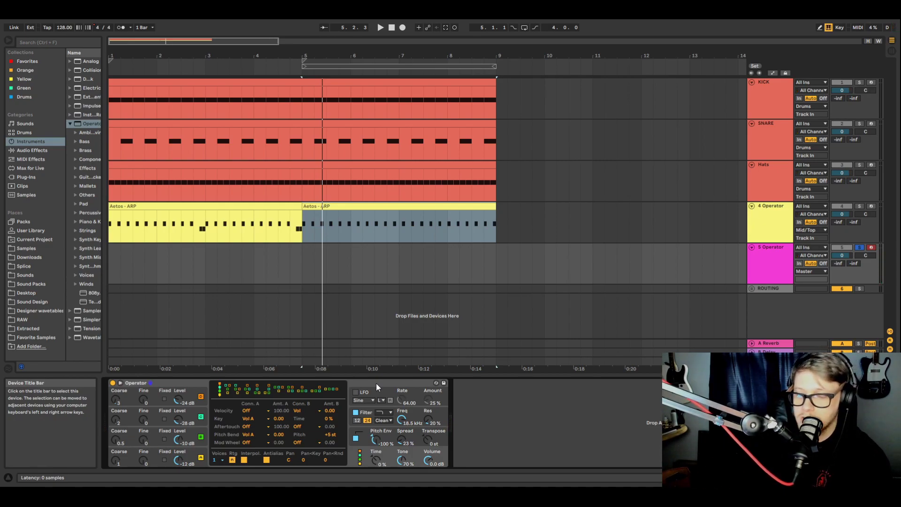
left_click(245, 460)
left_click(244, 460)
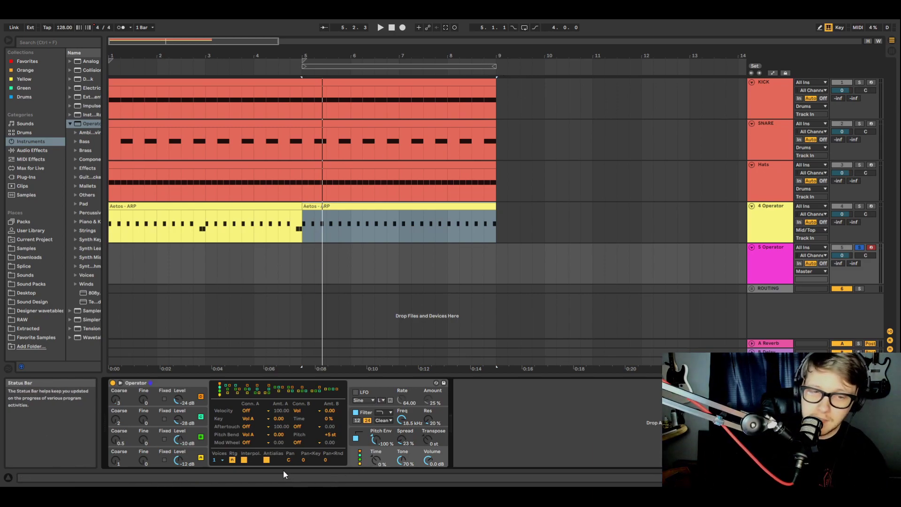
Step: Toggle the antialias mode off and on repeatedly to compare the sound, ending with it enabled
left_click(266, 460)
left_click(266, 460)
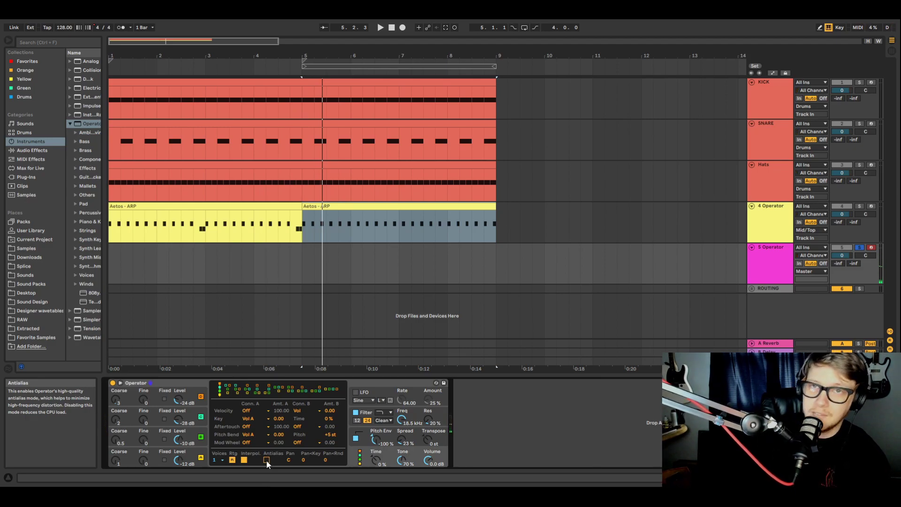
left_click(267, 460)
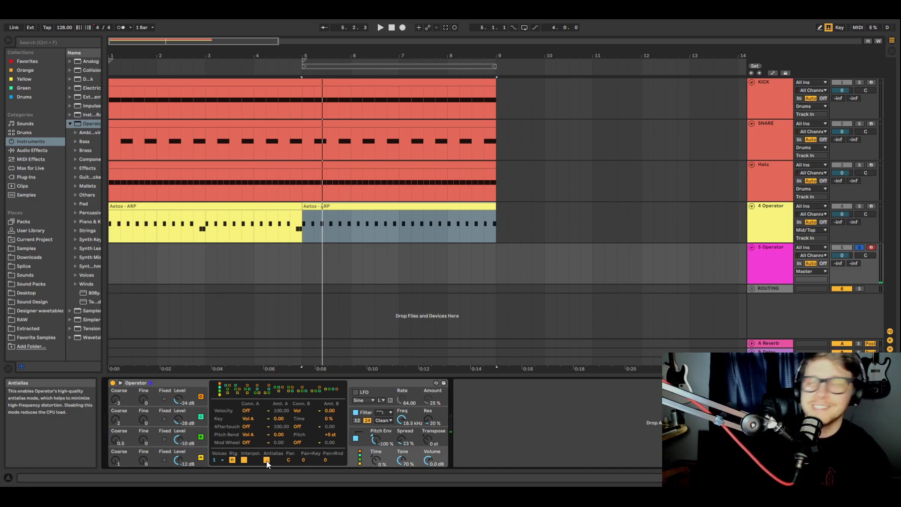
left_click(266, 460)
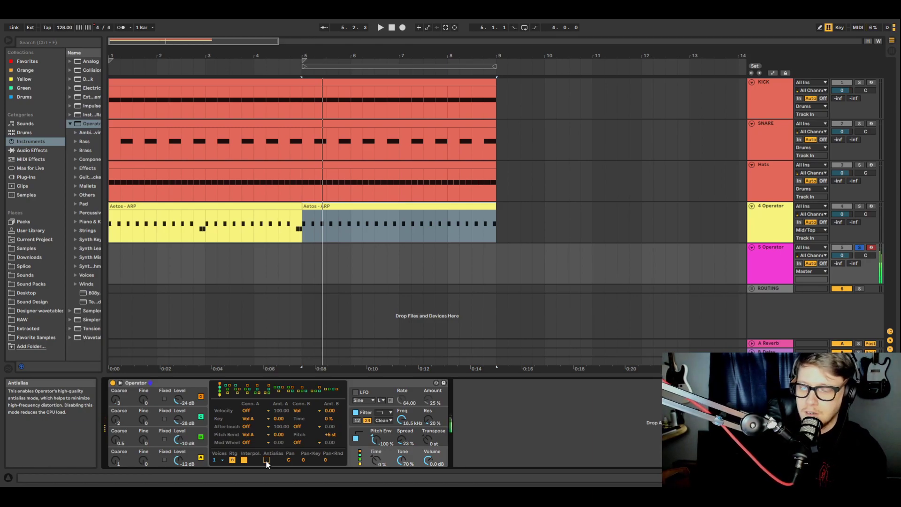
left_click(267, 460)
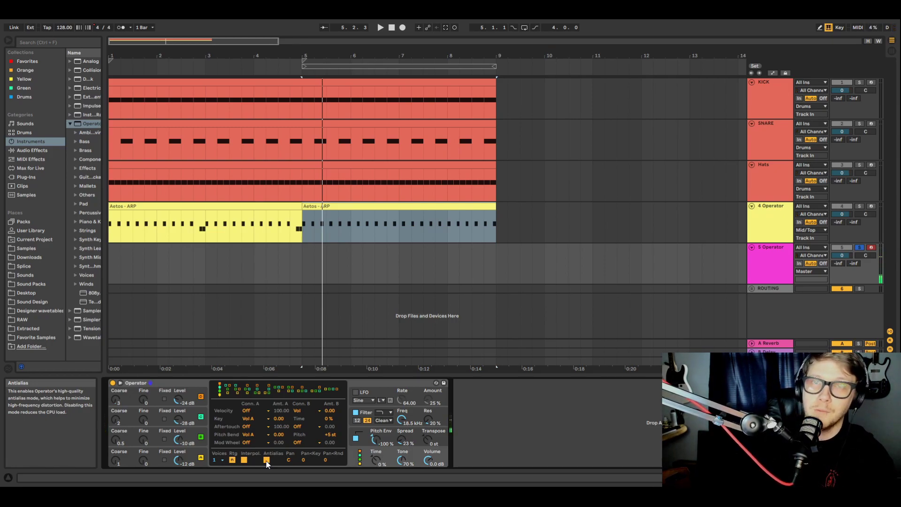
left_click(267, 460)
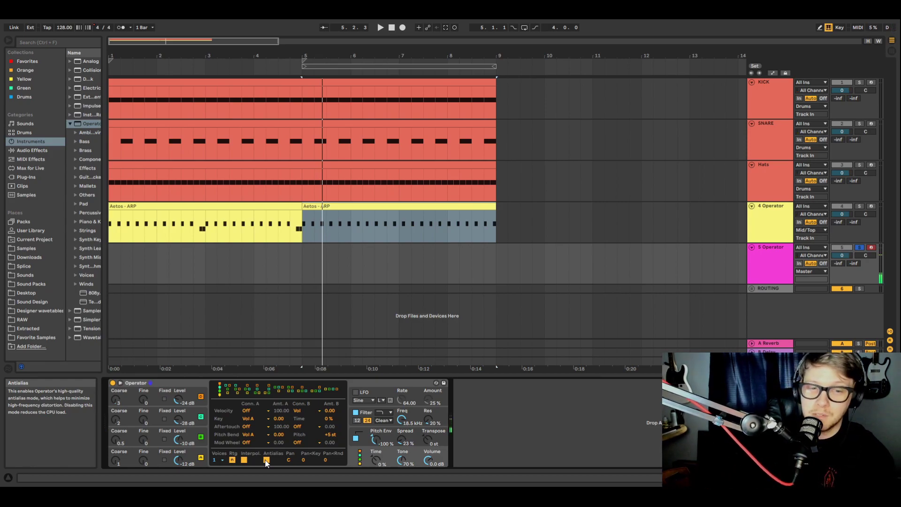
left_click(266, 460)
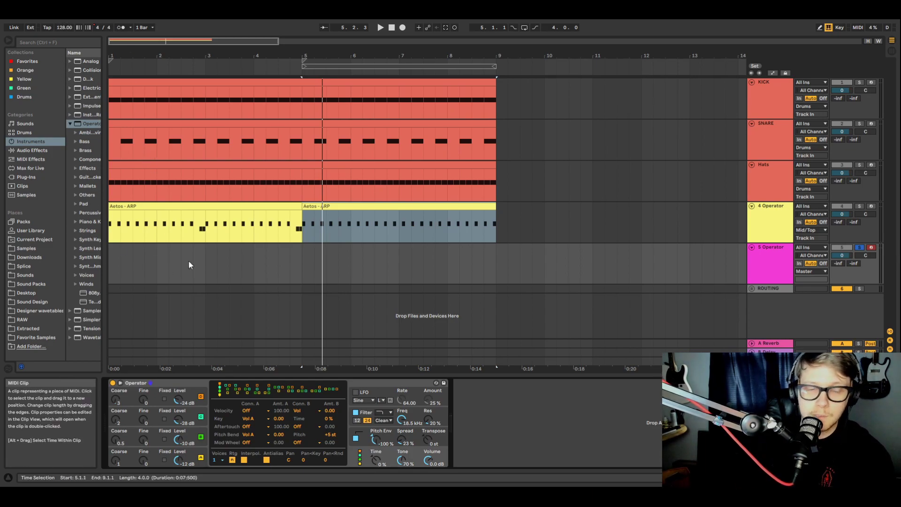
Step: Raise the global tone setting to 100%
left_click_drag(402, 460, 402, 437)
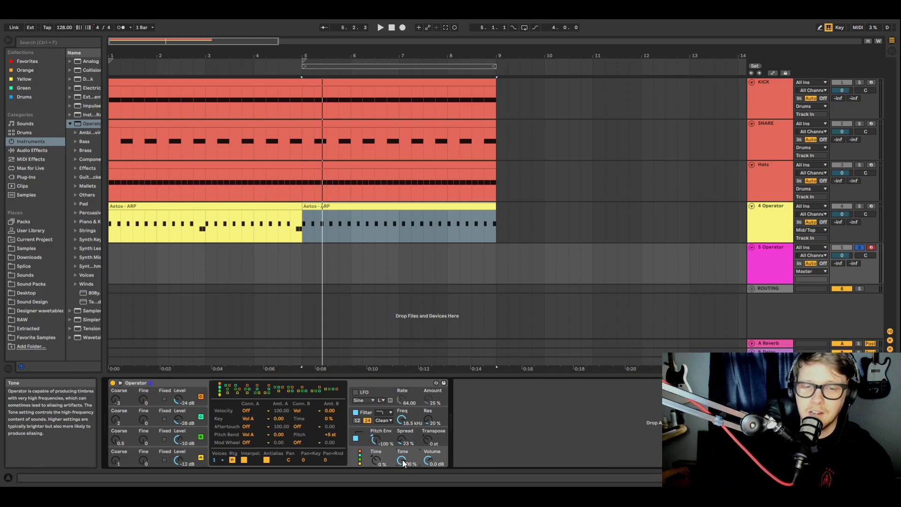
mouse_move(403, 462)
left_mouse_down()
mouse_move(403, 486)
mouse_move(403, 457)
left_mouse_up()
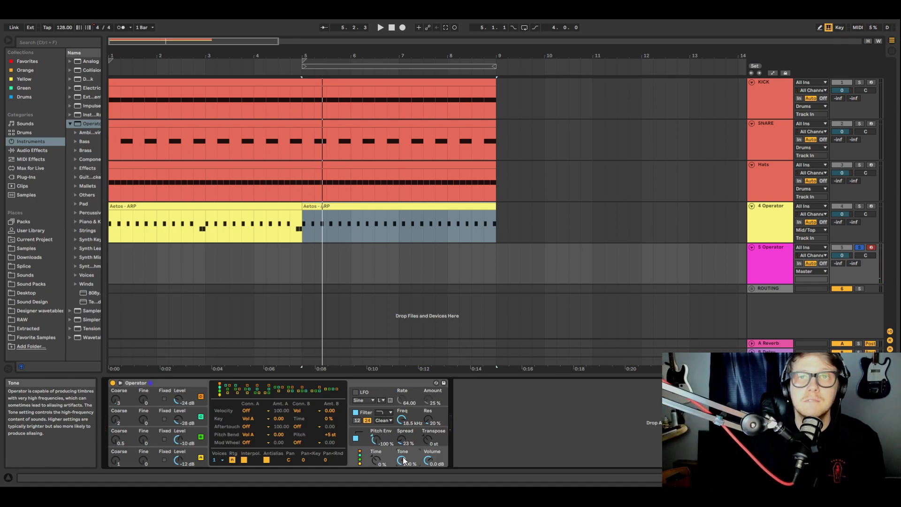